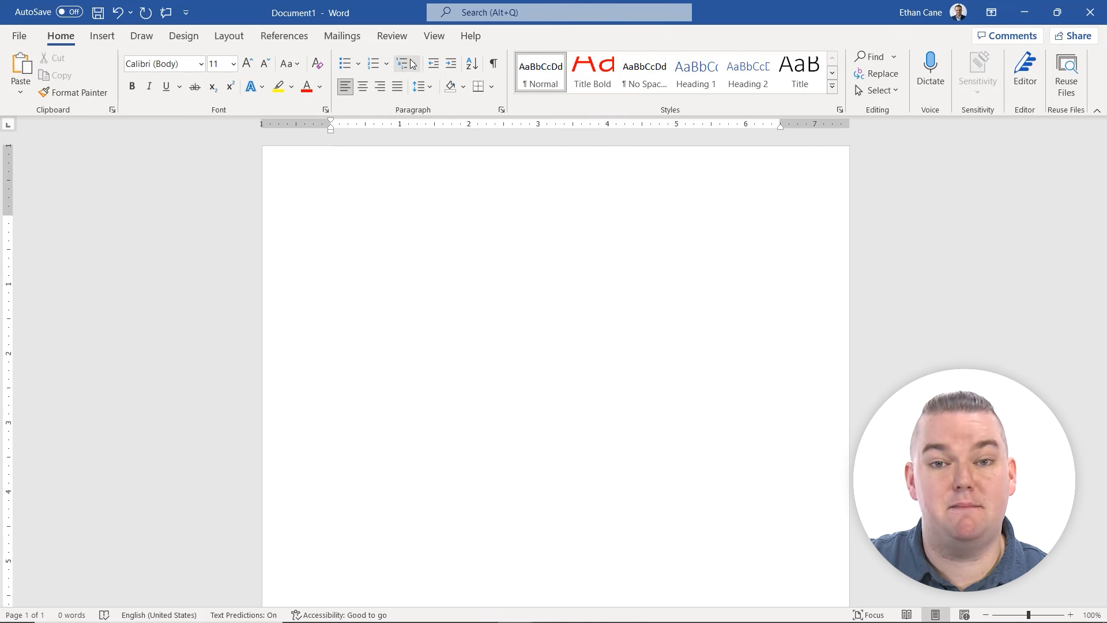
- Create a bulleted list with the items Word, Excel, PowerPoint and Teams
click(347, 60)
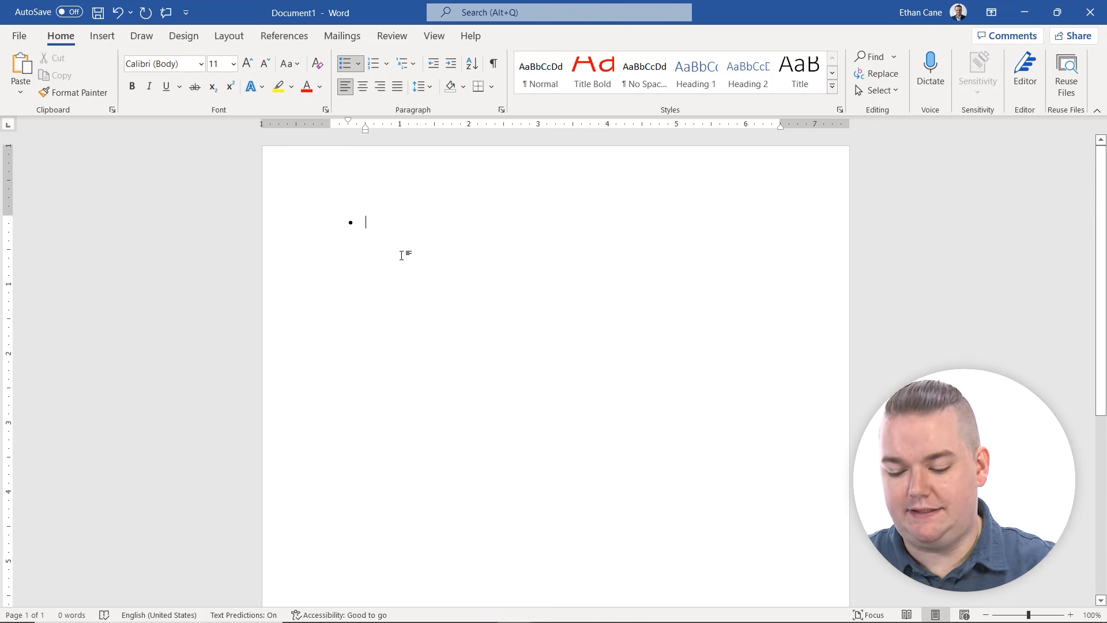
text(Word)
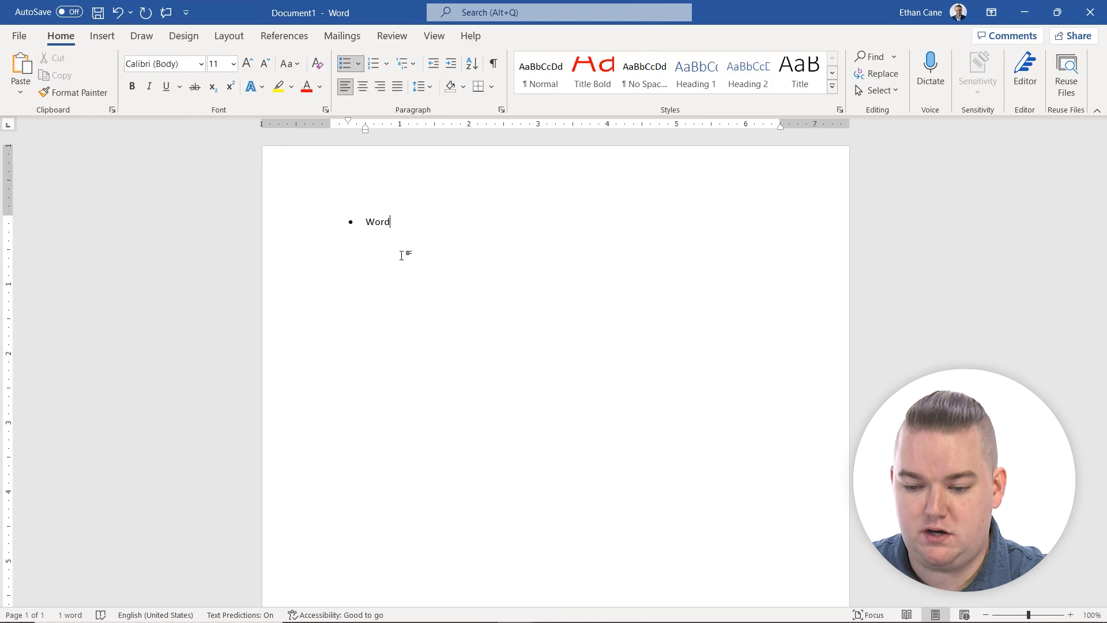
key(Return)
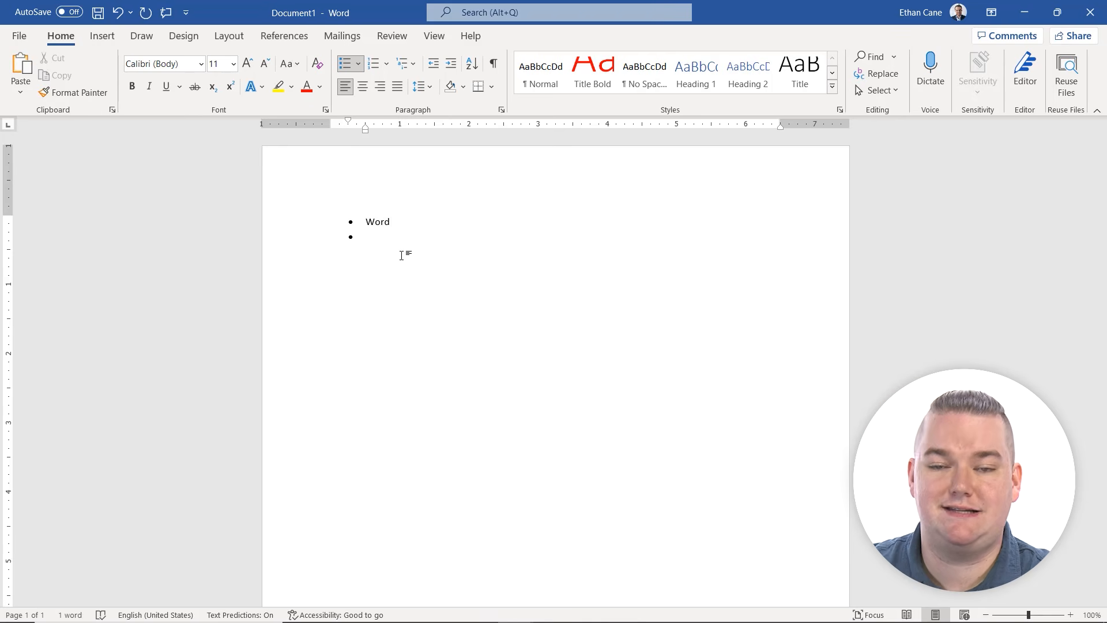
text(Excel)
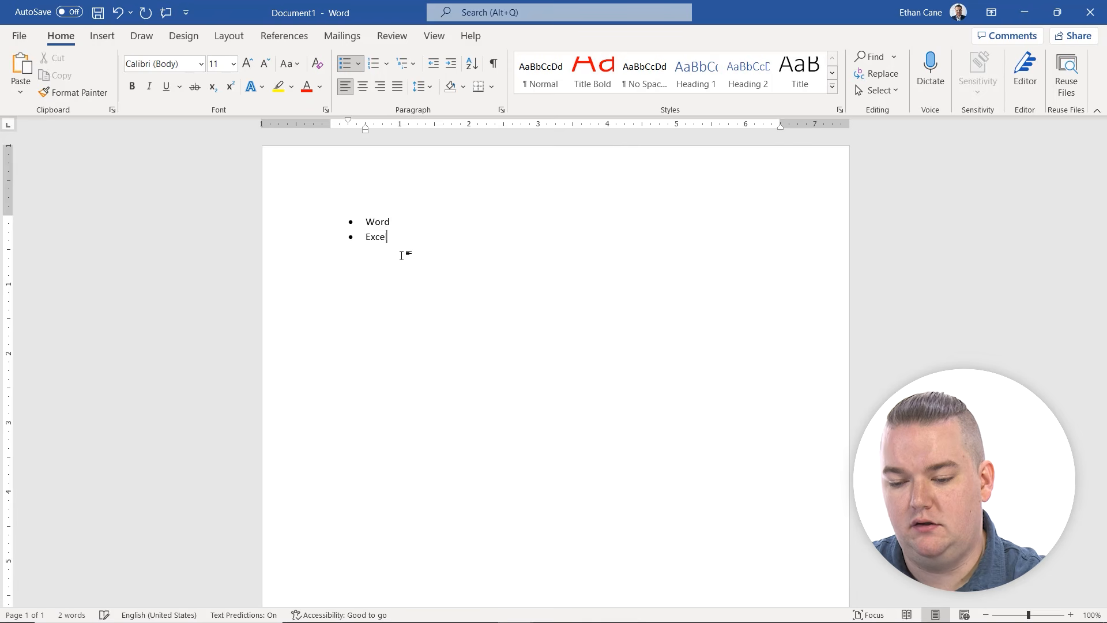
key(Return)
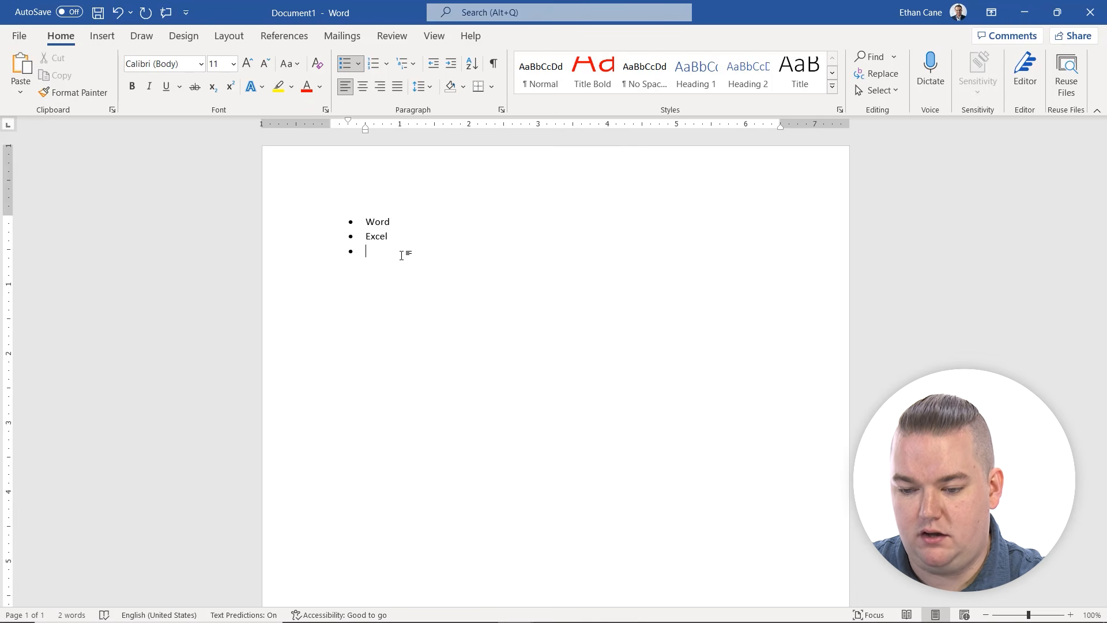
text(Power)
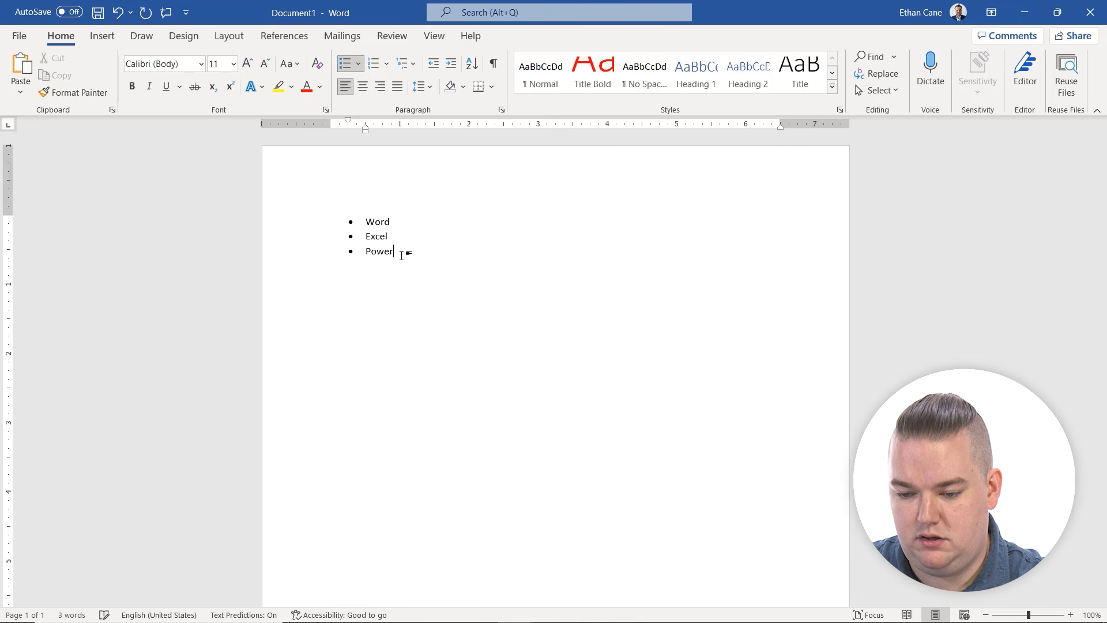
text(point)
key(Return)
text(Teams)
- Try ending the bulleted list below Teams, and remove the extra line to return to the end of the Teams item
key(Return)
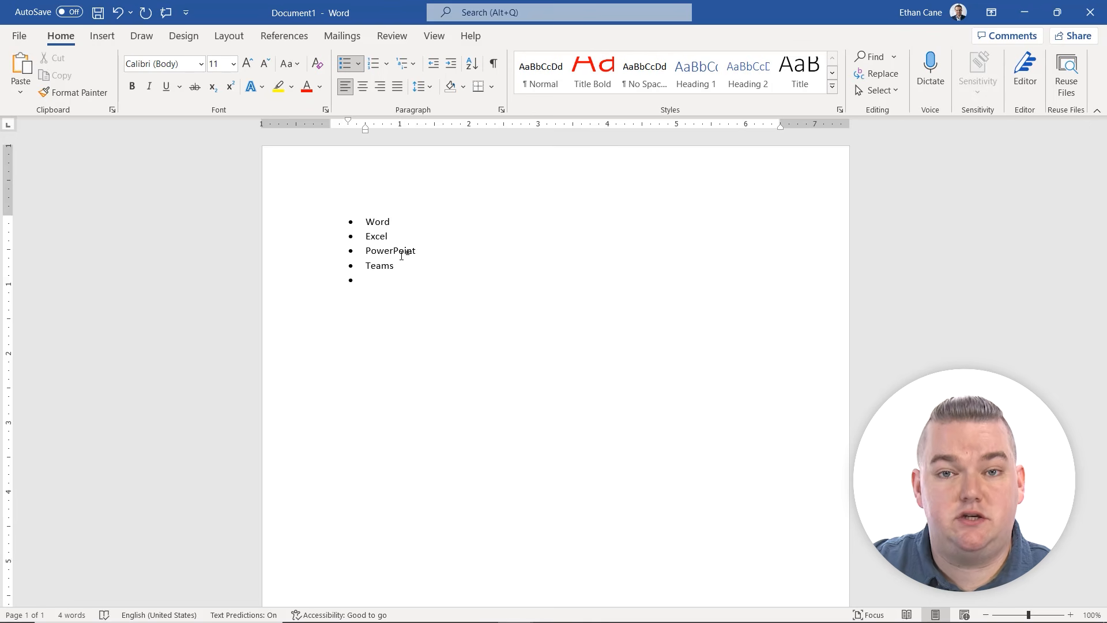
key(Return)
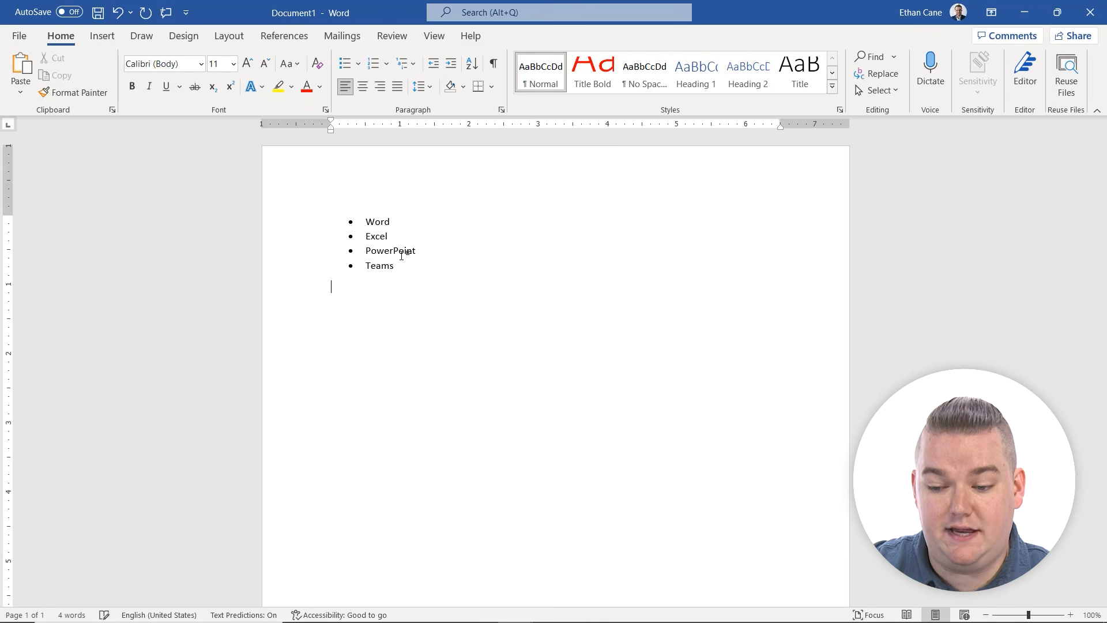
key(BackSpace)
key(Return)
key(BackSpace)
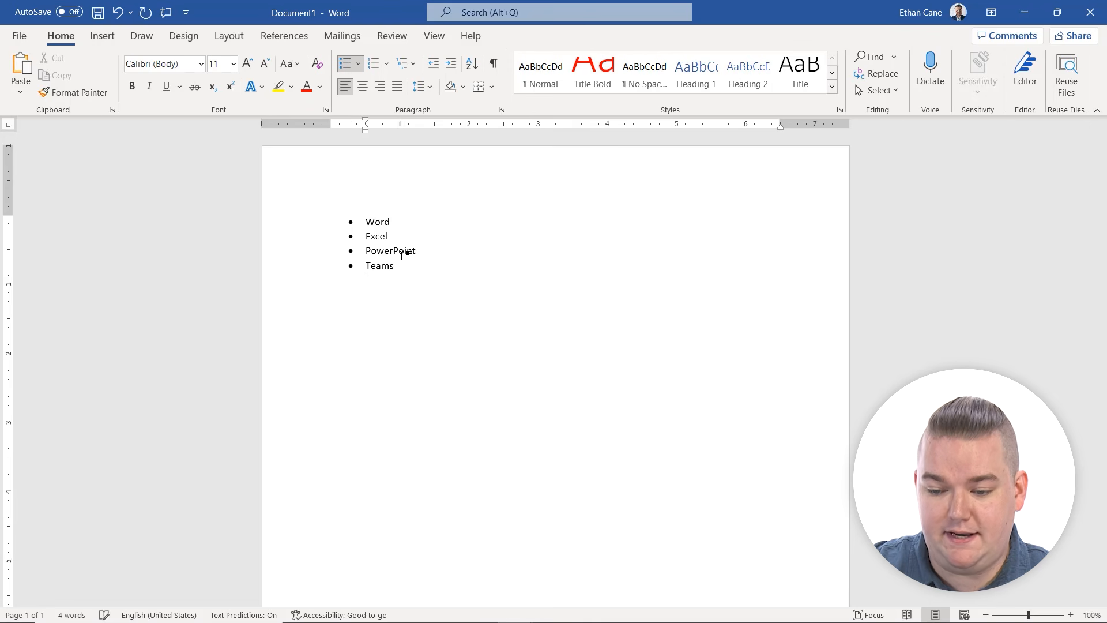
key(BackSpace)
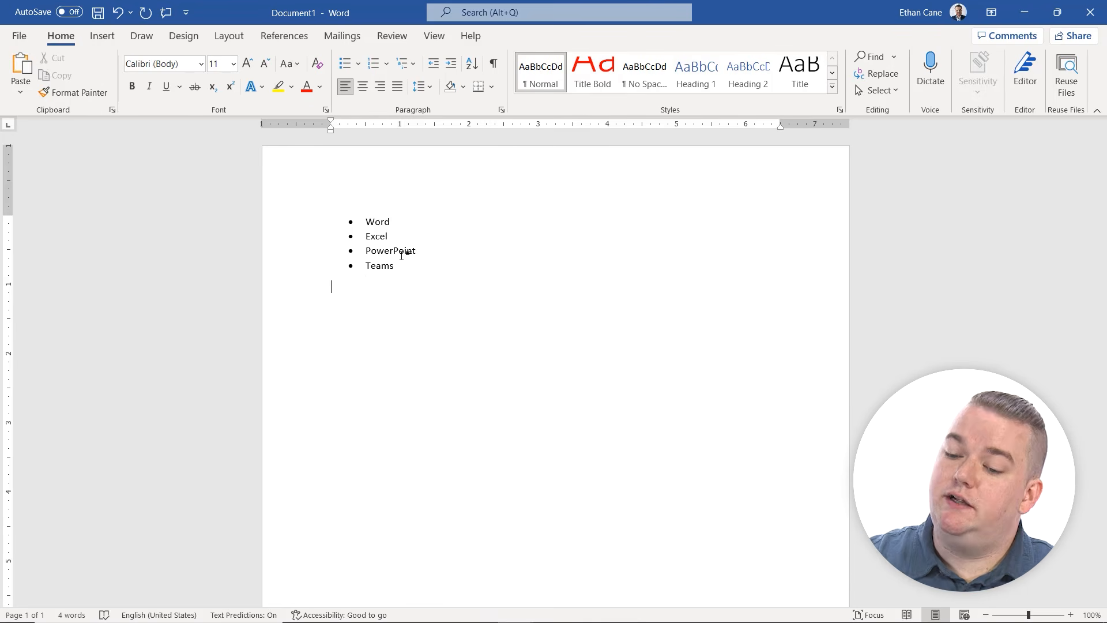
key(BackSpace)
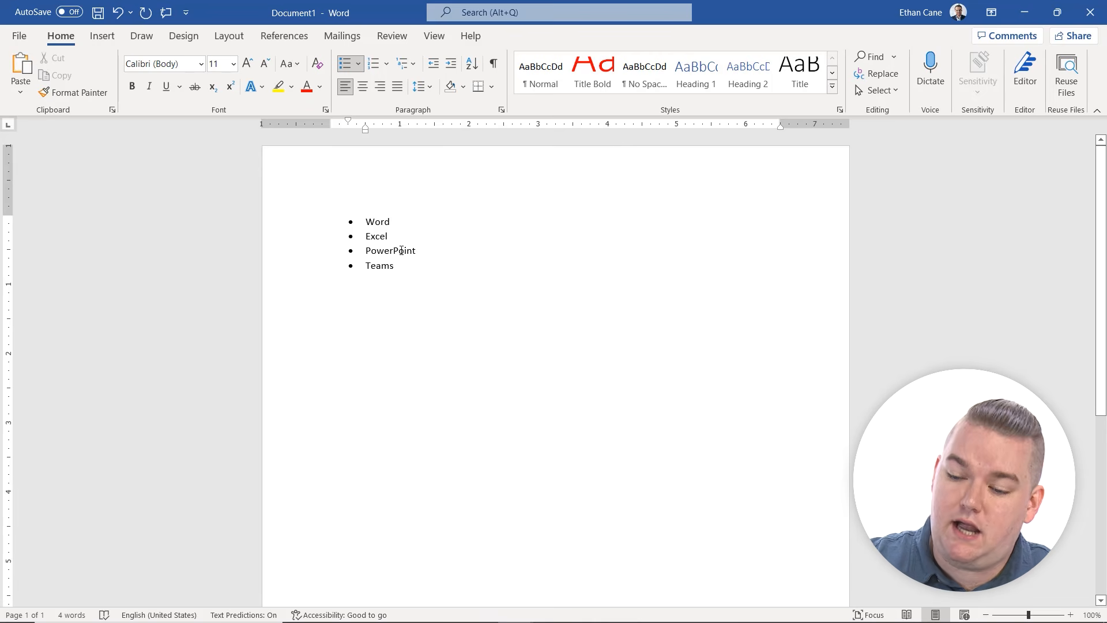
- Try the square, four-diamond and check mark bullets on the list, and switch back to the solid round bullet
click(359, 65)
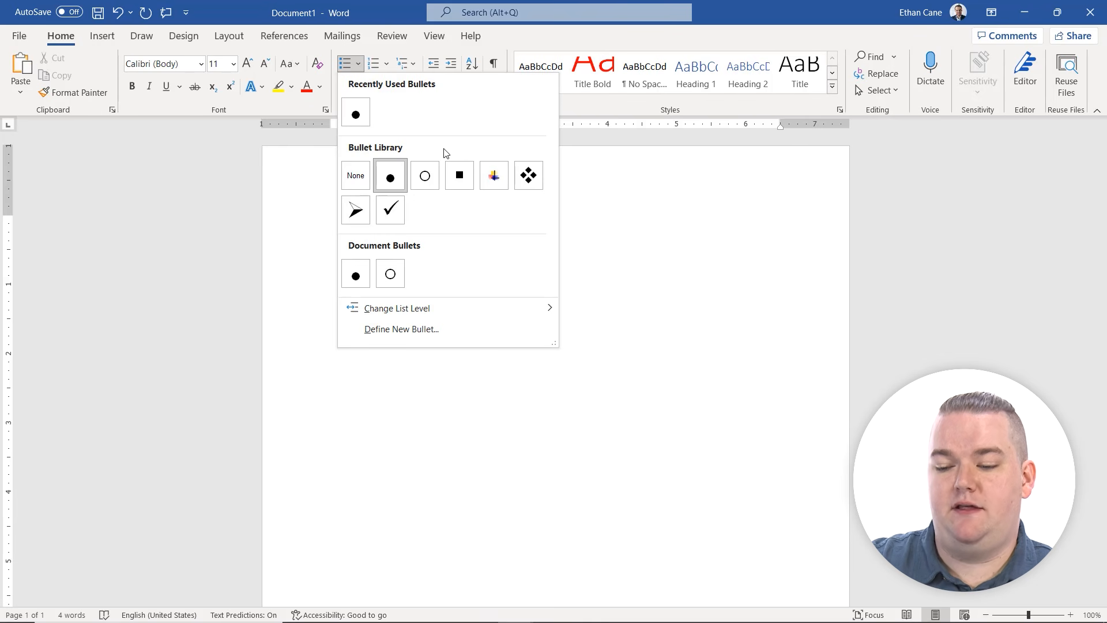
click(462, 176)
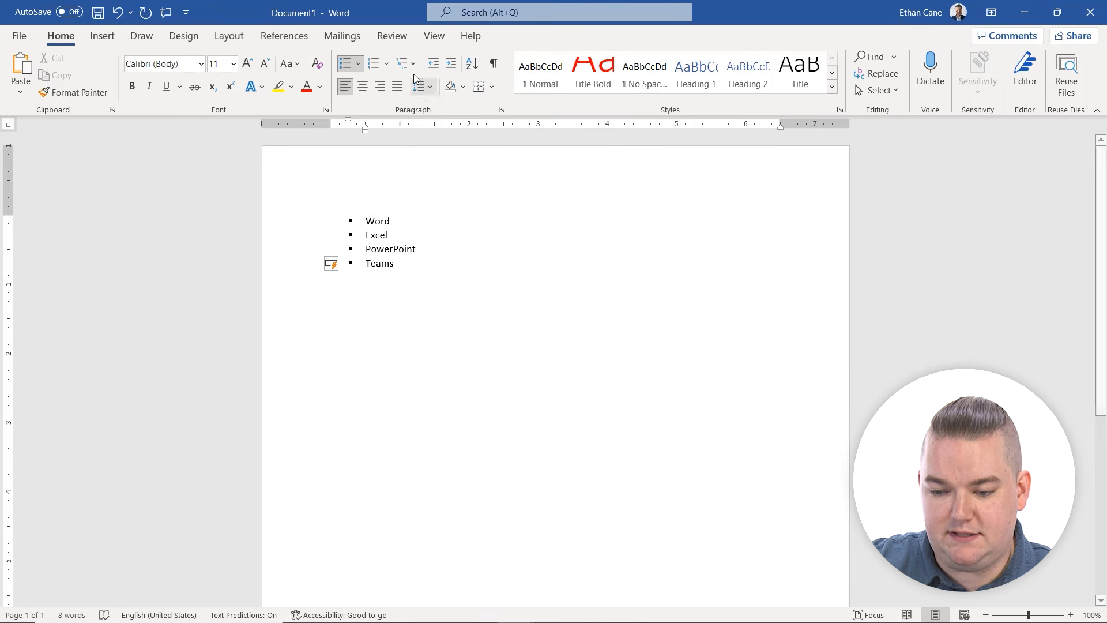
click(359, 61)
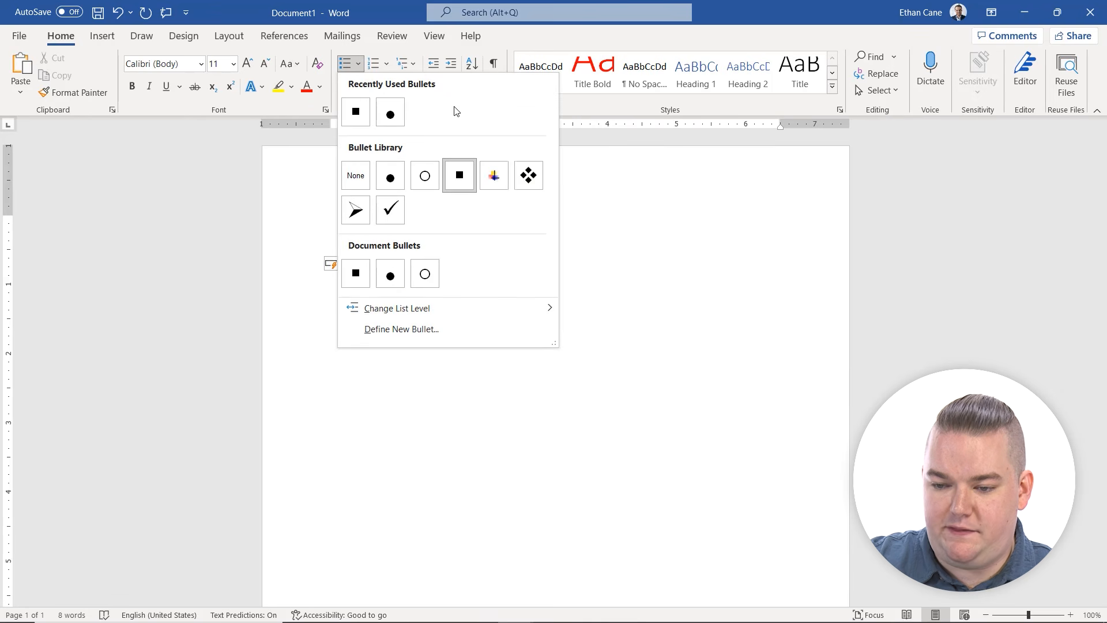
click(529, 175)
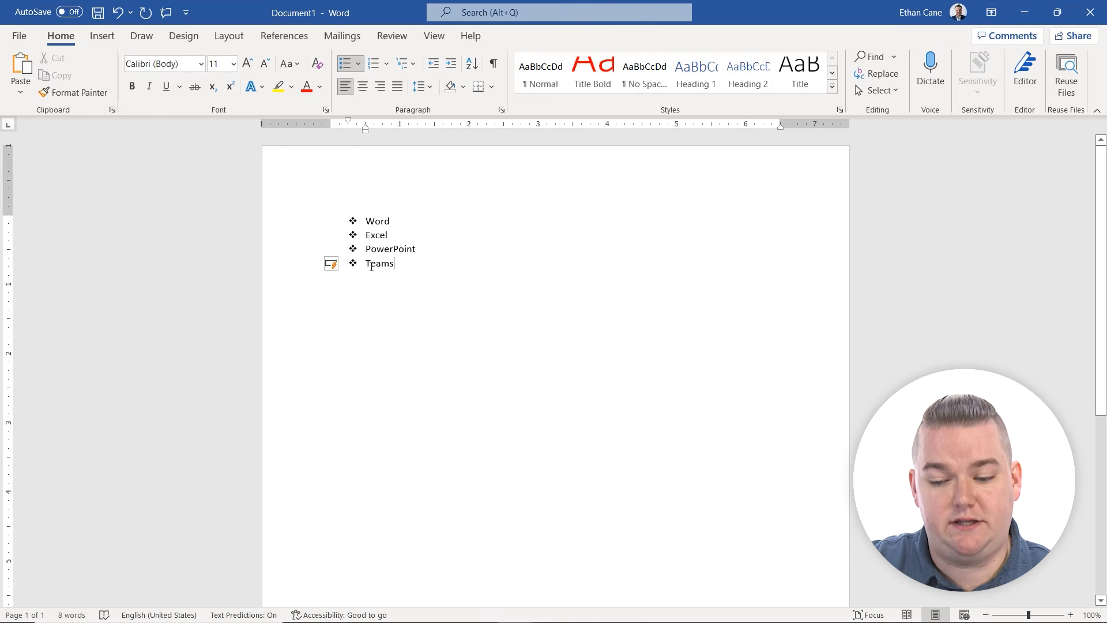
click(362, 64)
click(390, 210)
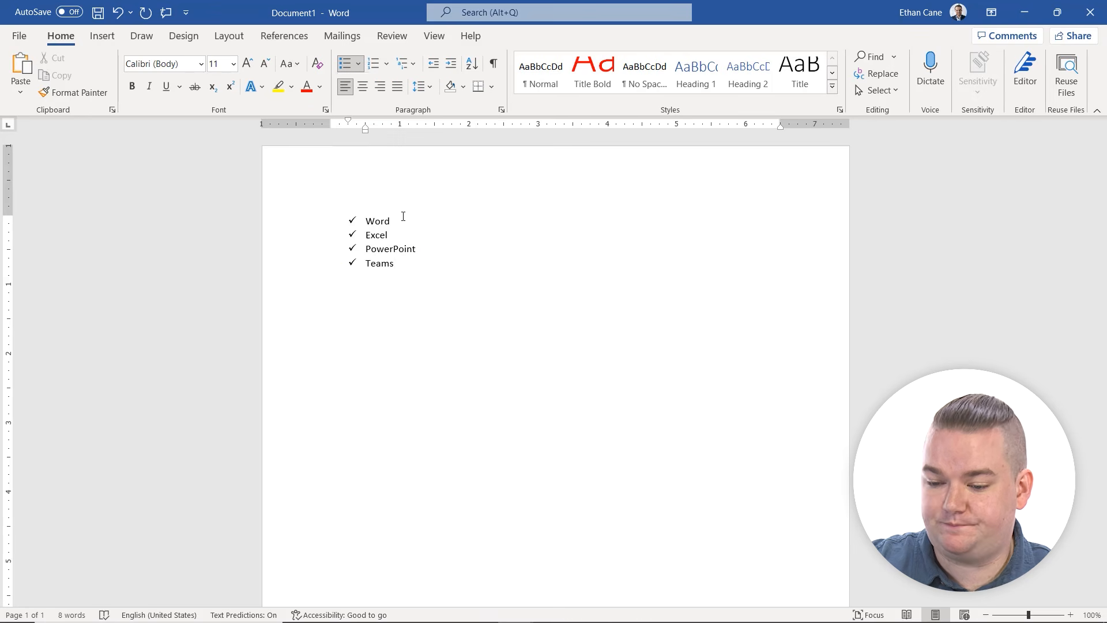
click(359, 64)
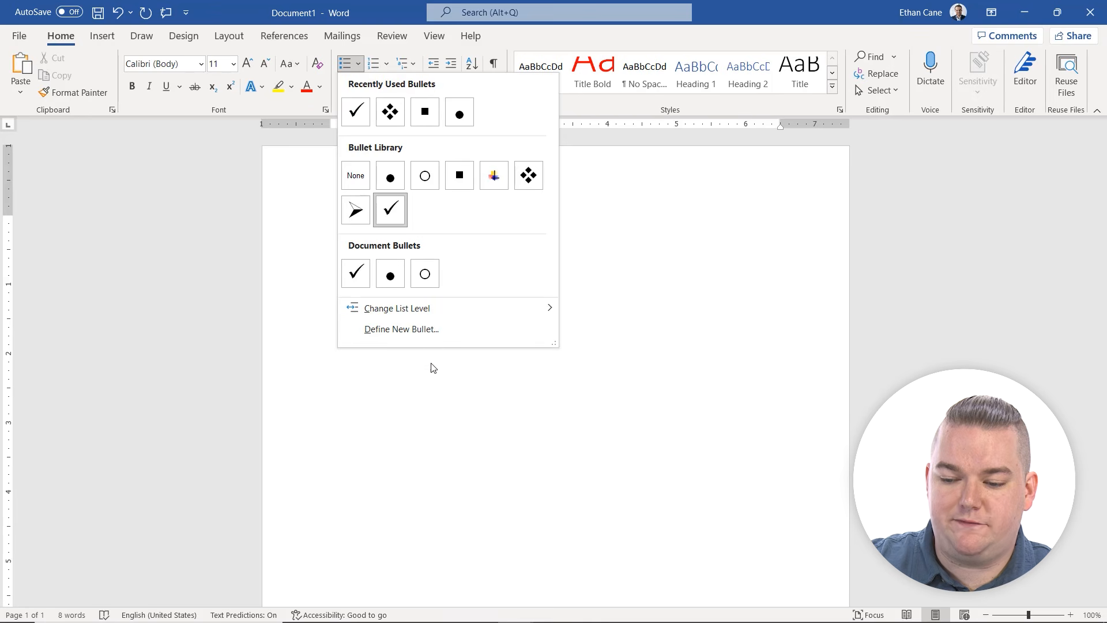
click(472, 117)
- Define a new bullet using the trademark (™) character from the Symbol font and apply it to the list
click(359, 63)
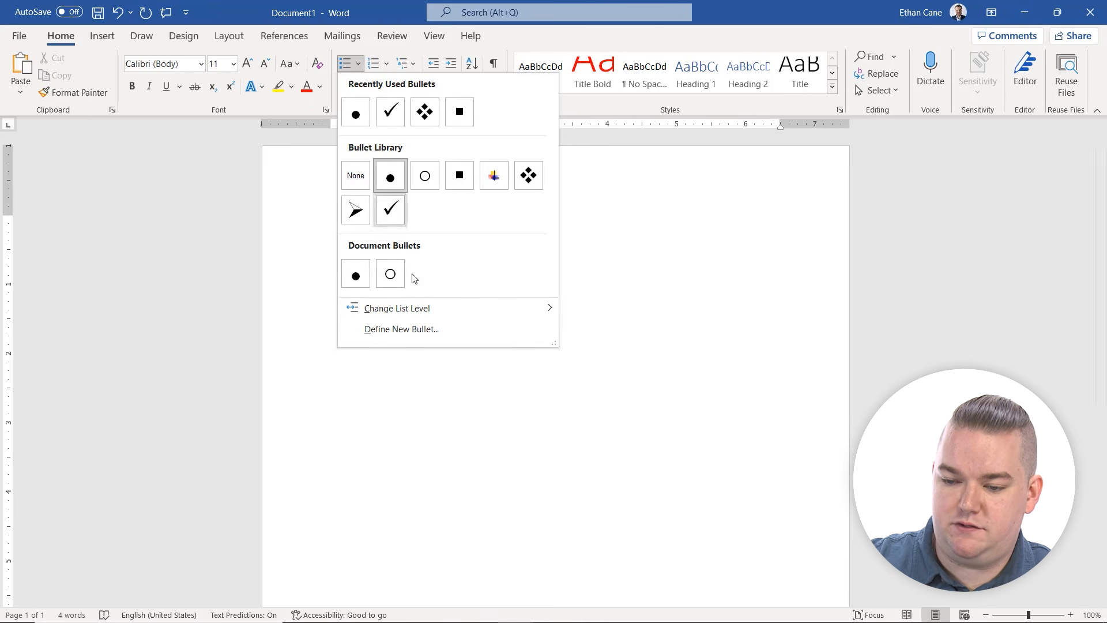
click(410, 331)
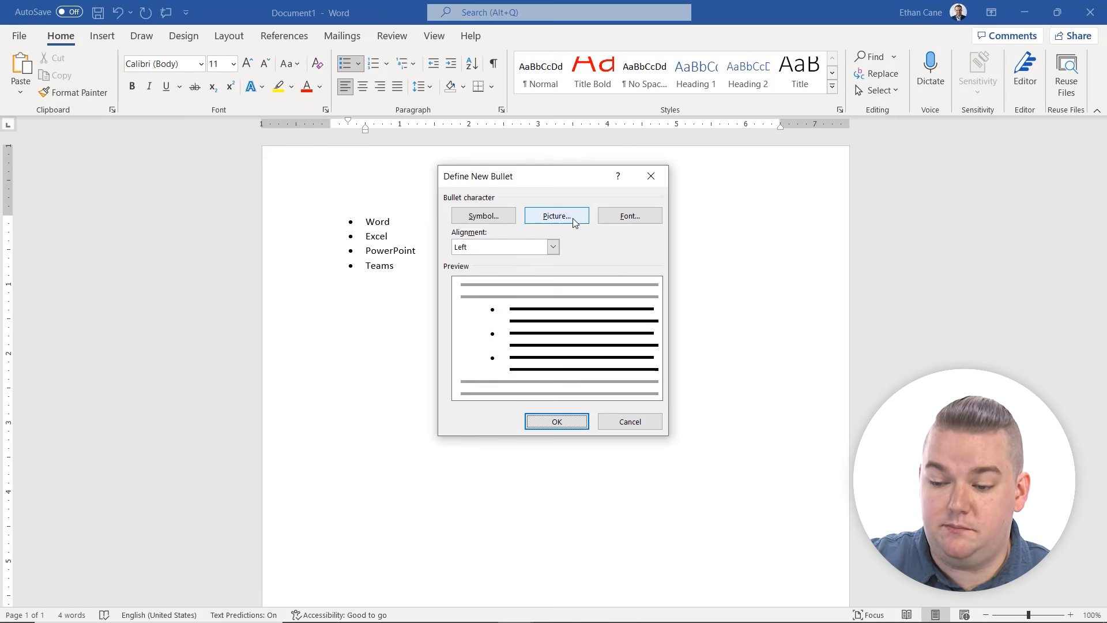
click(505, 220)
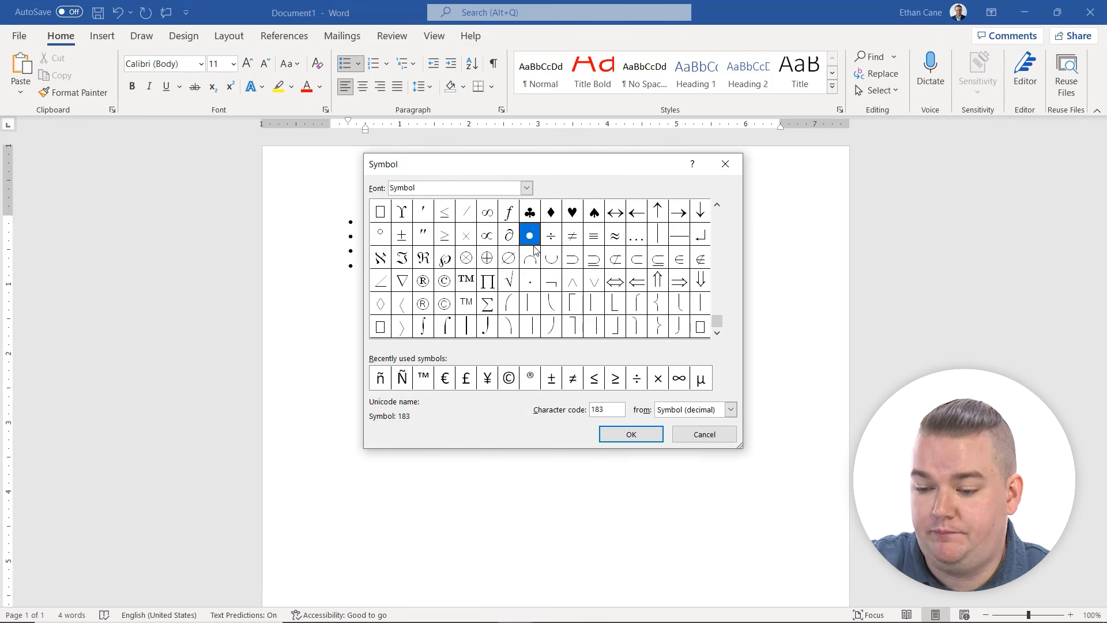
click(572, 212)
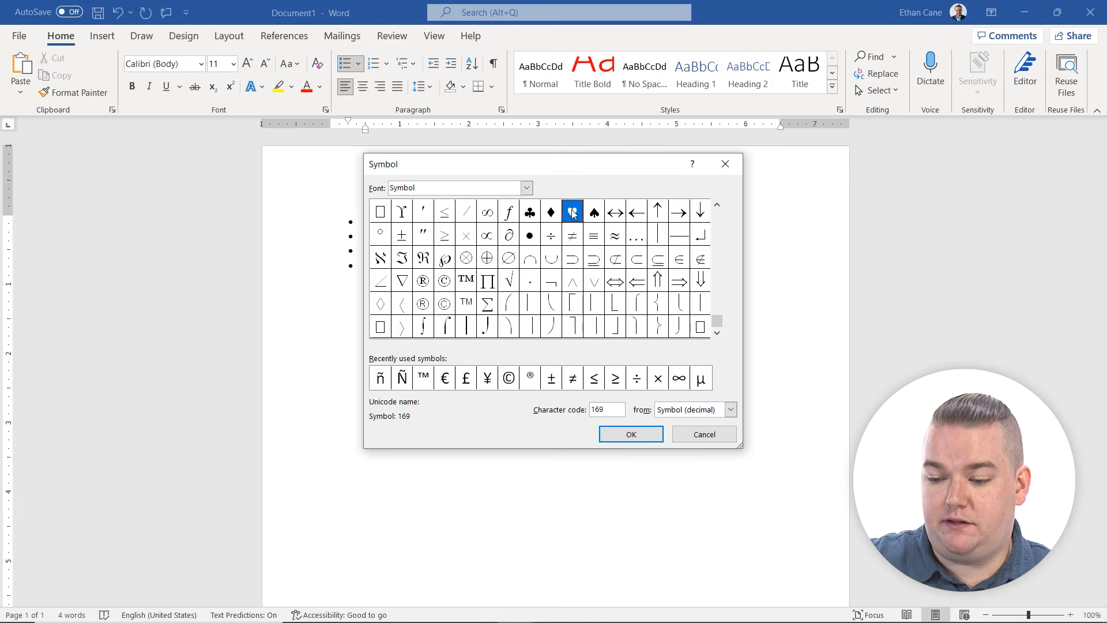
click(466, 281)
click(656, 436)
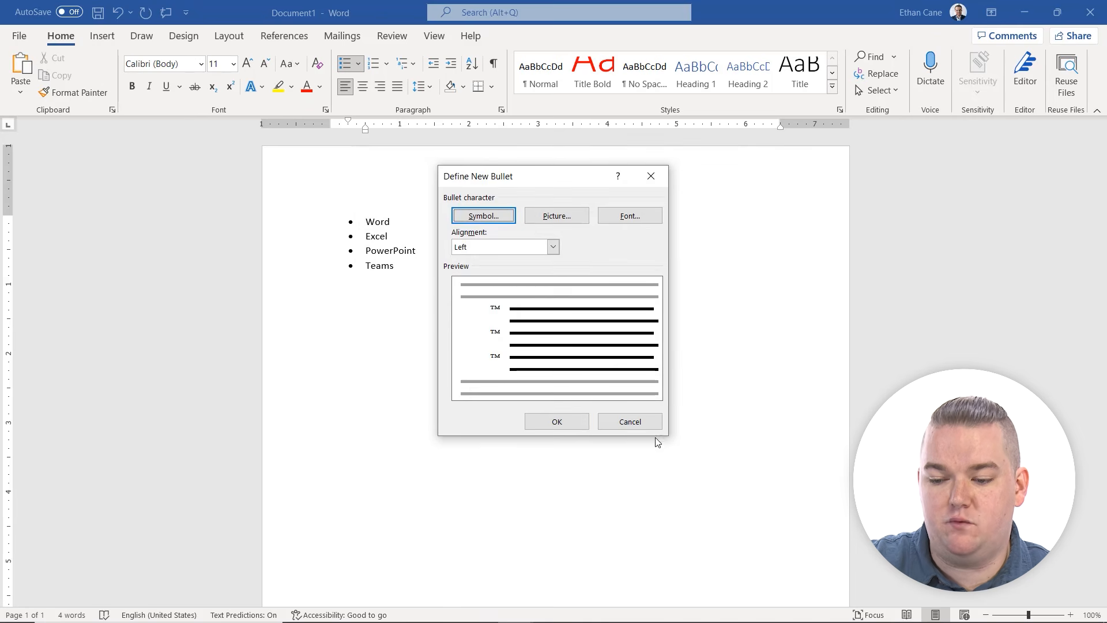
click(558, 422)
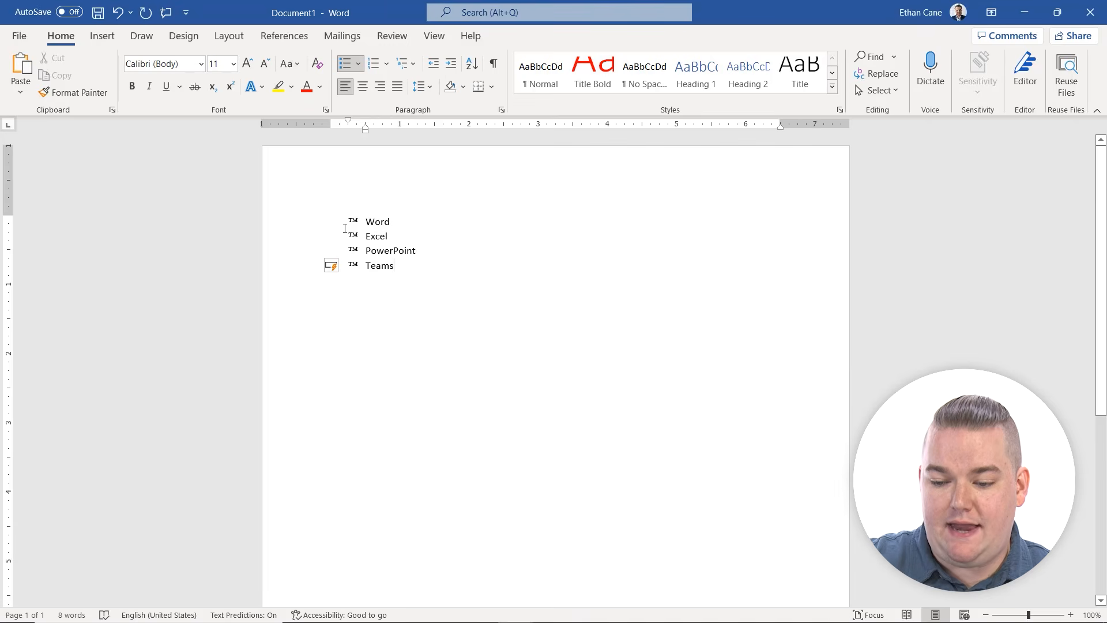
- Open the picture source for a new bullet definition and close it without choosing a picture
click(359, 63)
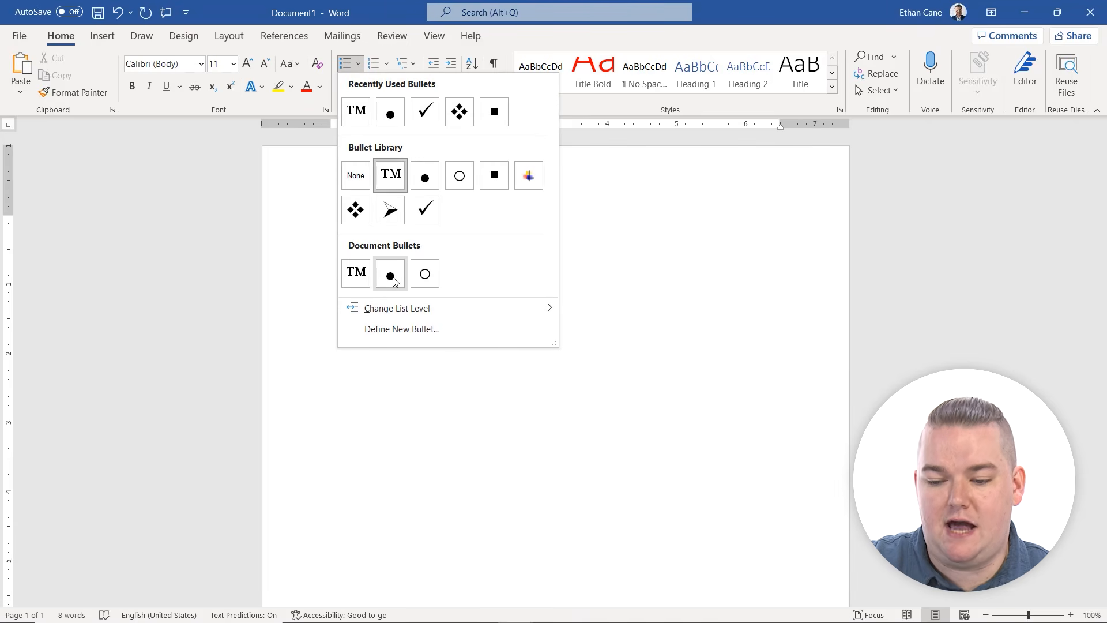
click(396, 331)
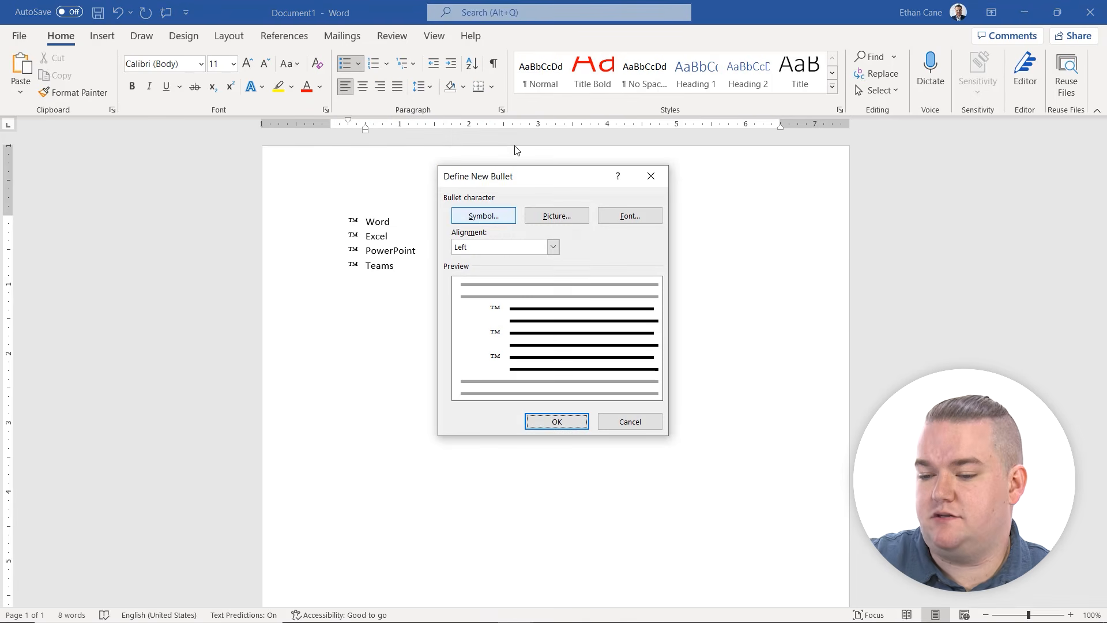
click(554, 221)
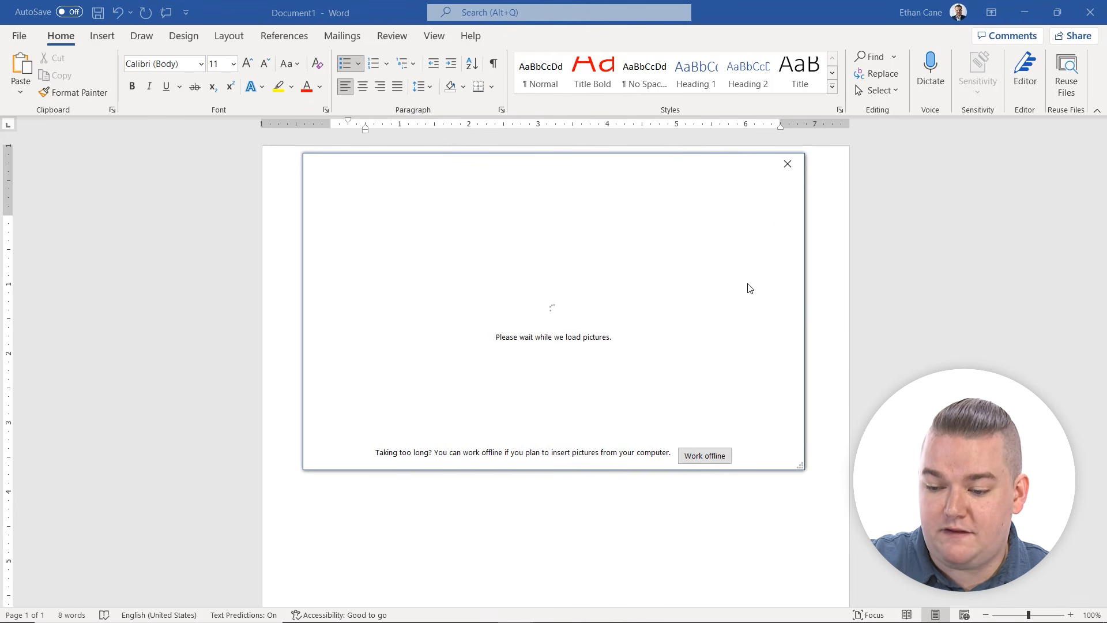
click(796, 166)
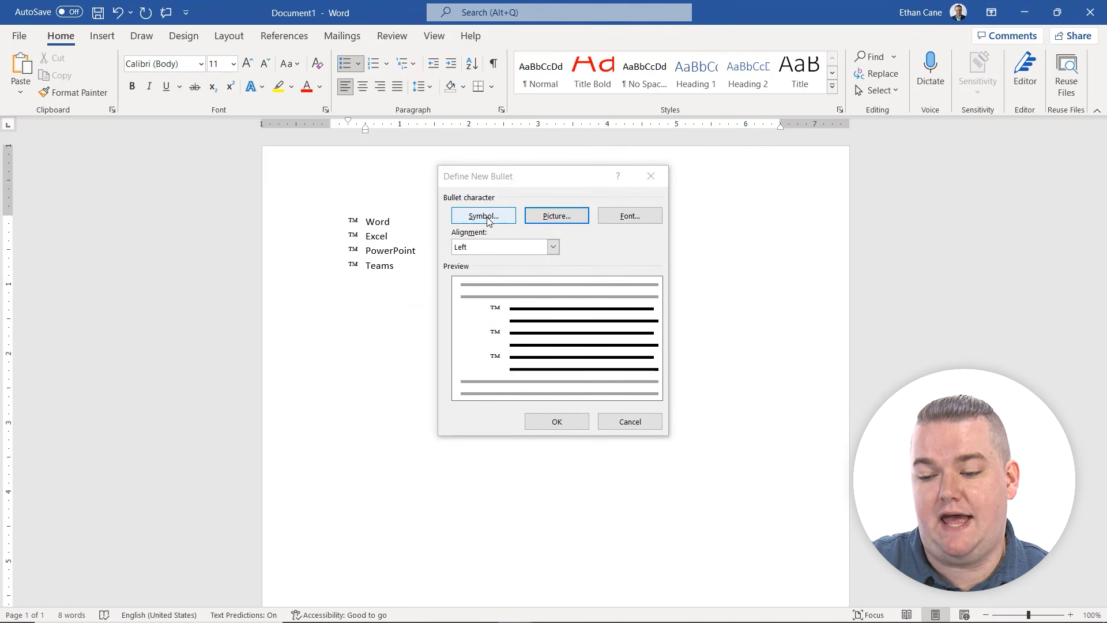
- Preview the Centered and Right alignments for the new bullet definition, and set the alignment back to Left
click(553, 246)
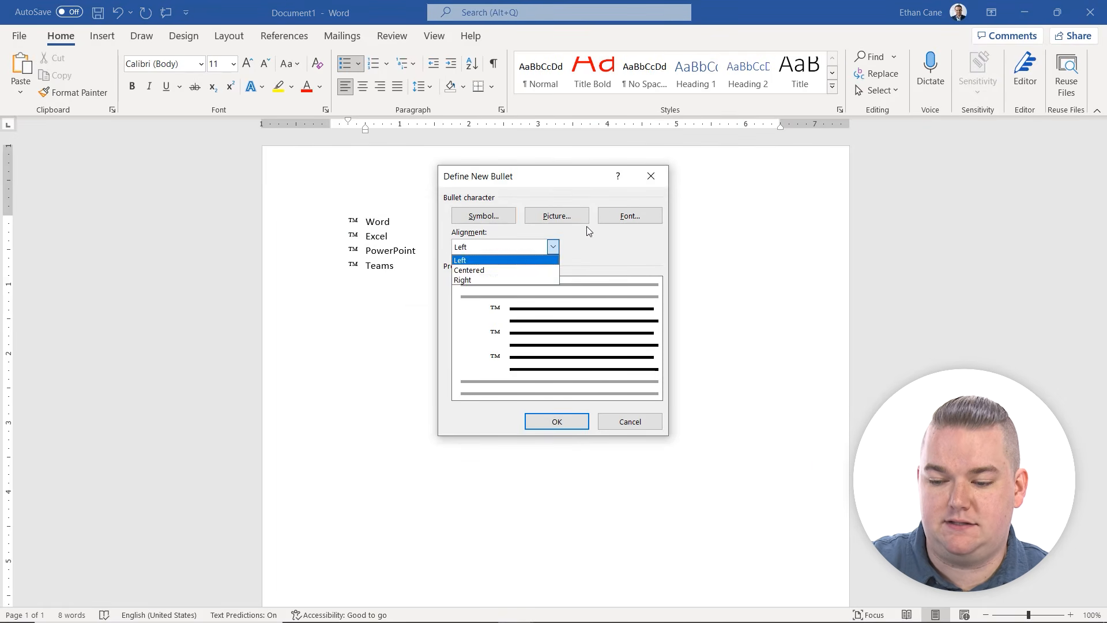
click(513, 271)
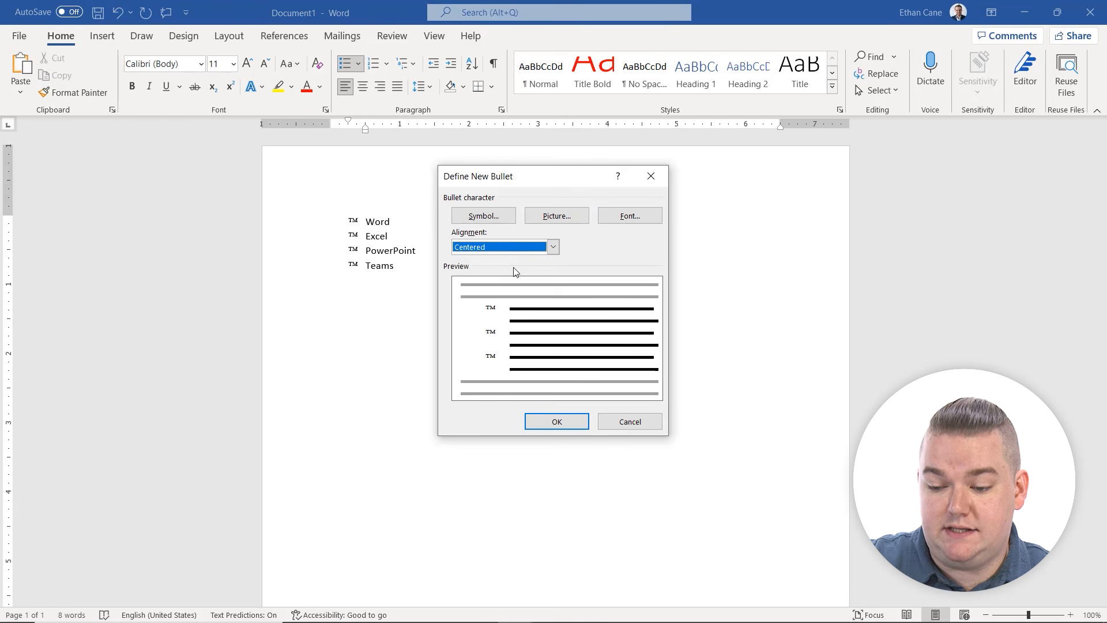
click(553, 246)
click(508, 278)
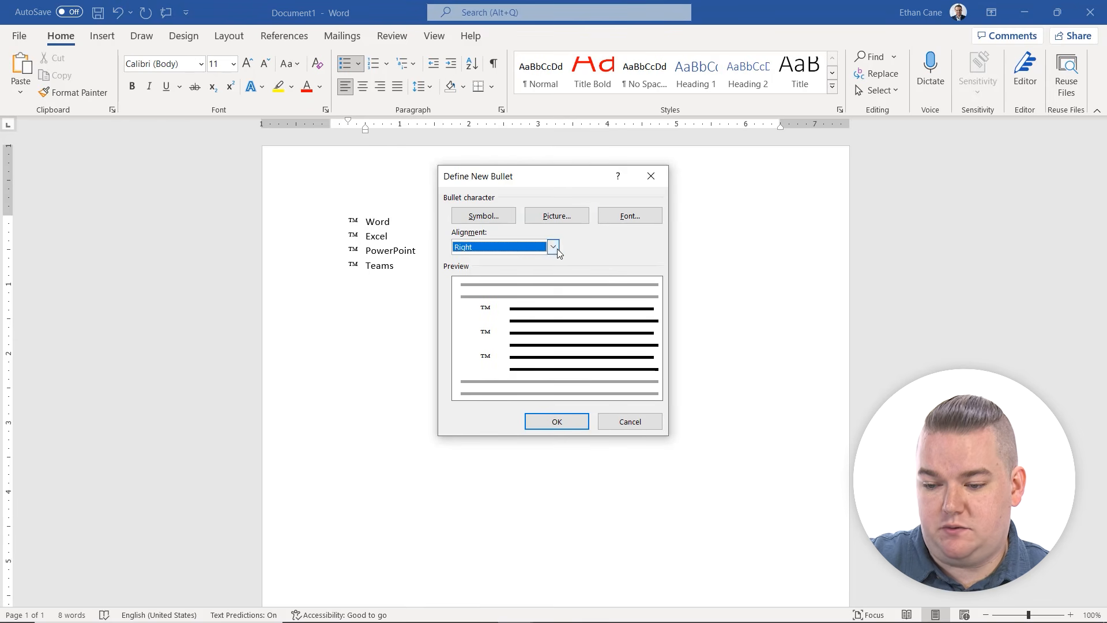
click(553, 247)
click(518, 261)
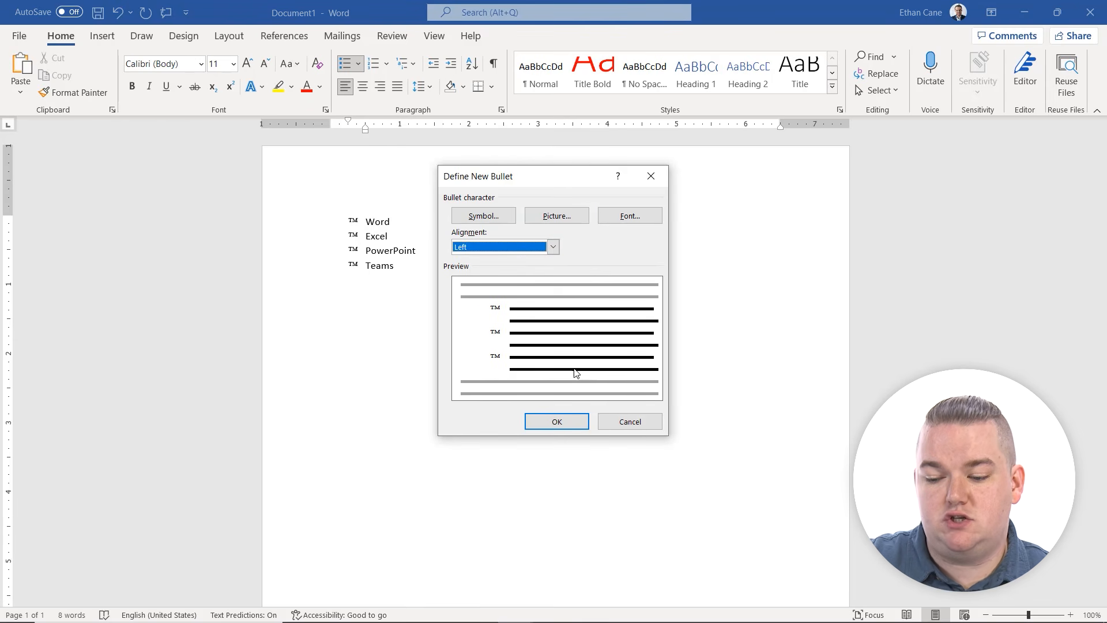
- Discard the new bullet definition and apply the solid round bullet to the list
click(628, 421)
click(362, 66)
click(390, 109)
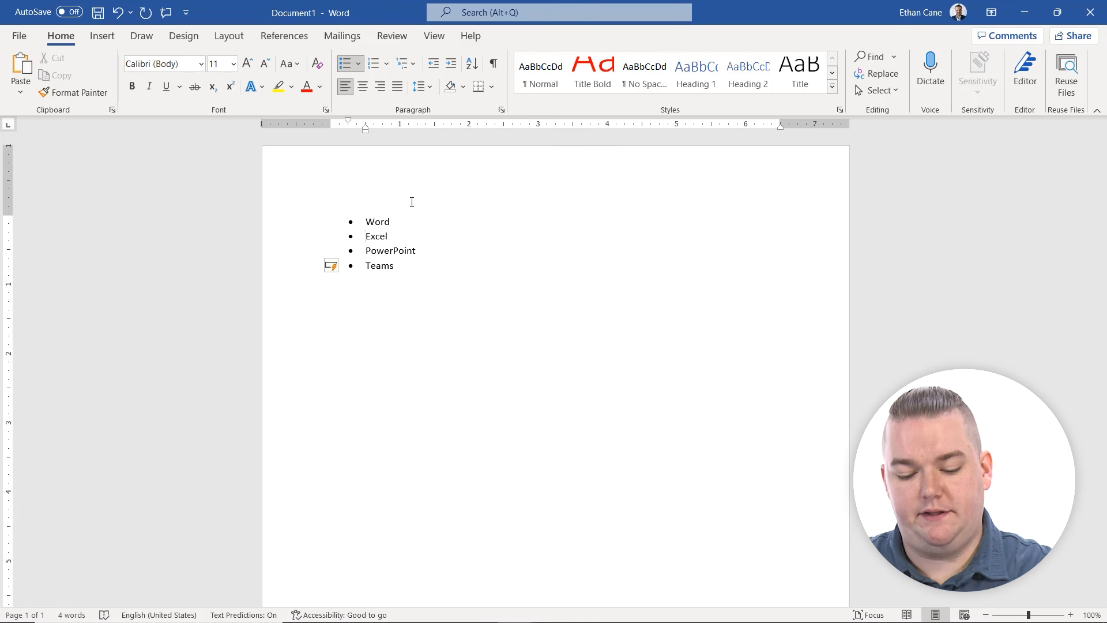
- Demote the Excel item to a second-level bullet beneath Word and select the bullet symbol of that level
key(Tab)
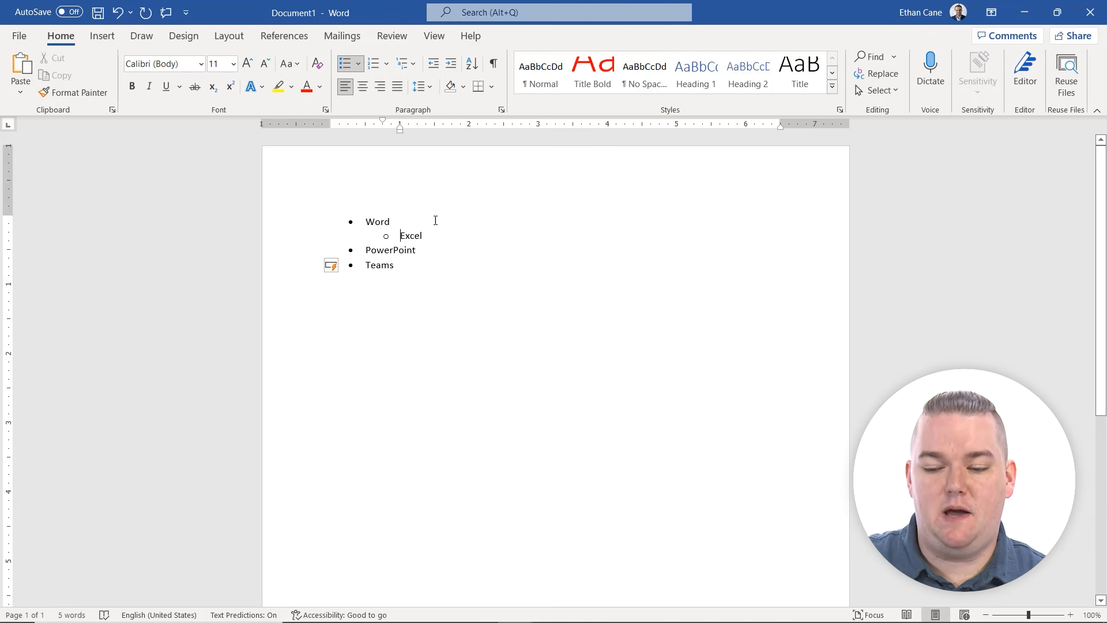
click(357, 221)
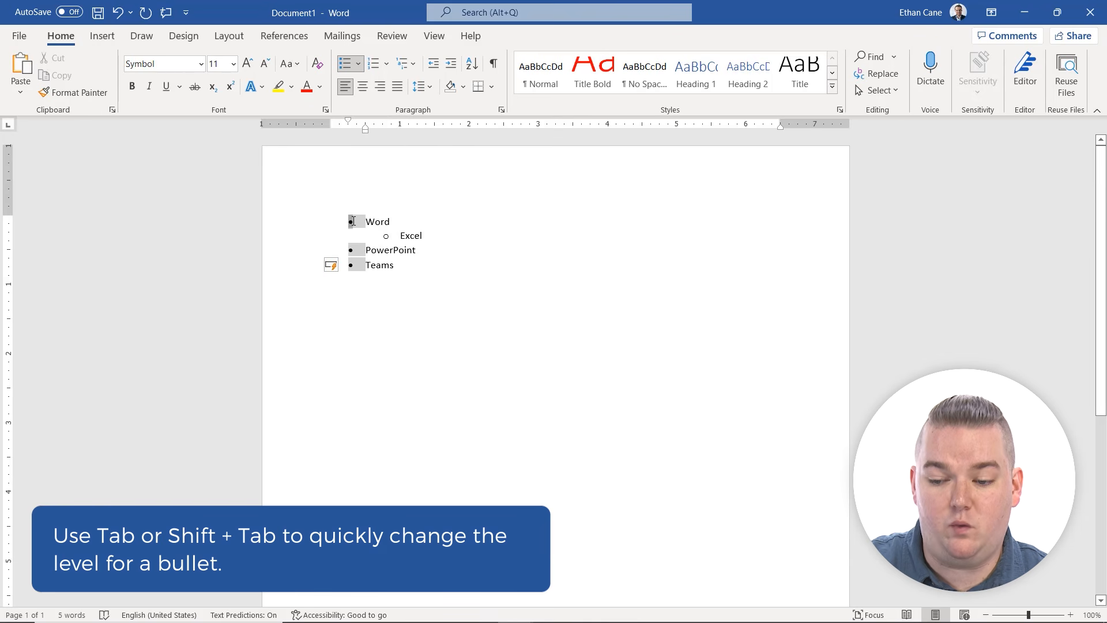
click(387, 235)
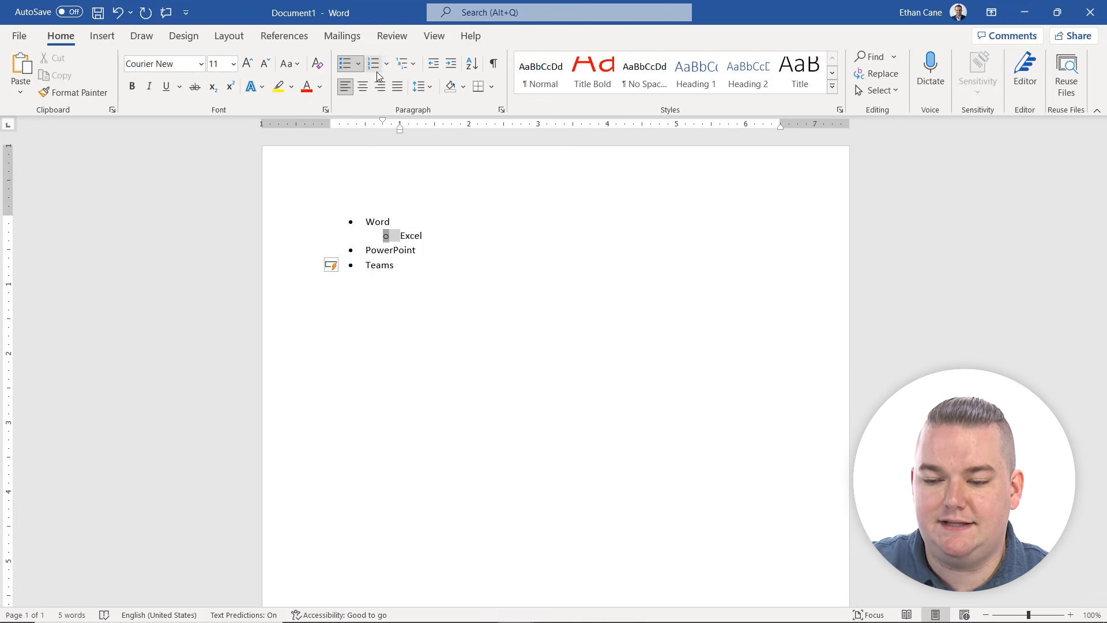
- Look through the list levels available for the Excel bullet and close the options without changing the level
click(365, 222)
click(391, 237)
click(385, 237)
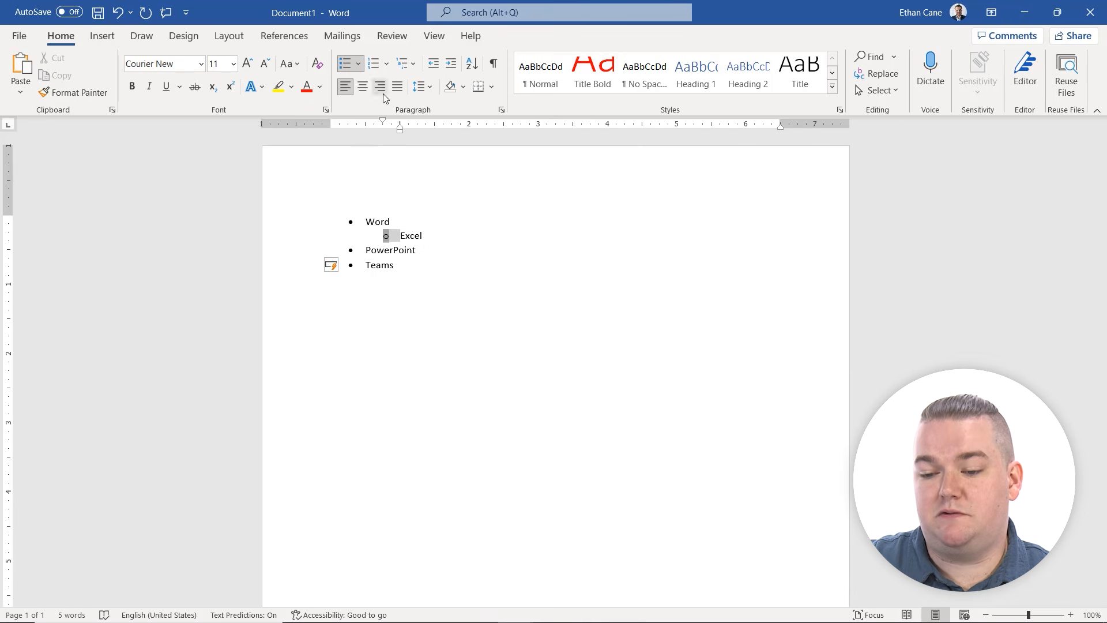
click(359, 65)
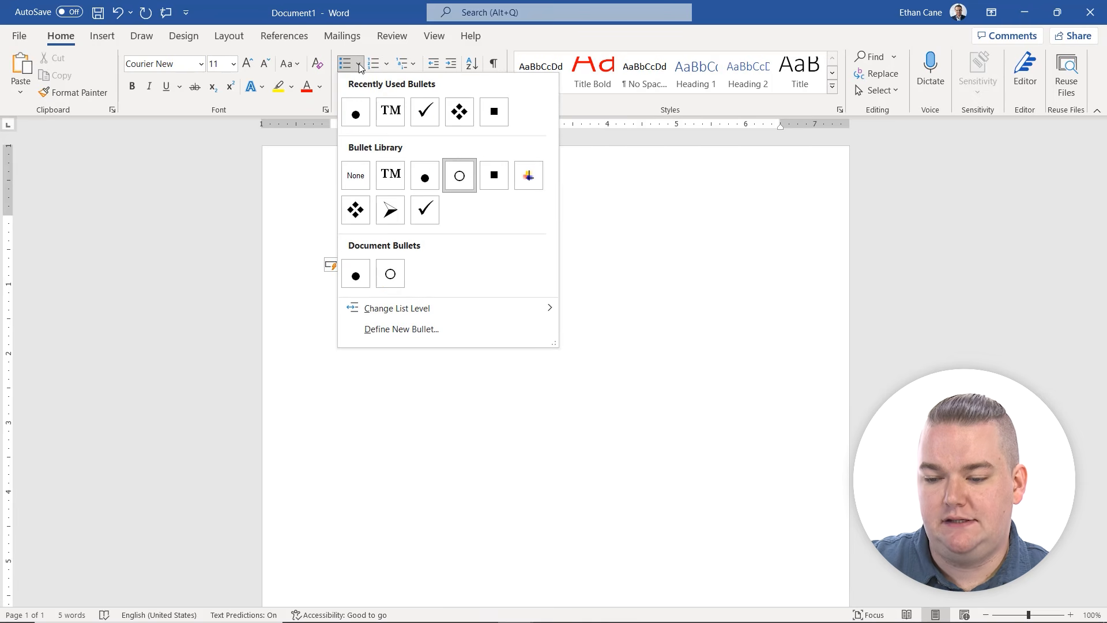
mouse_move(449, 309)
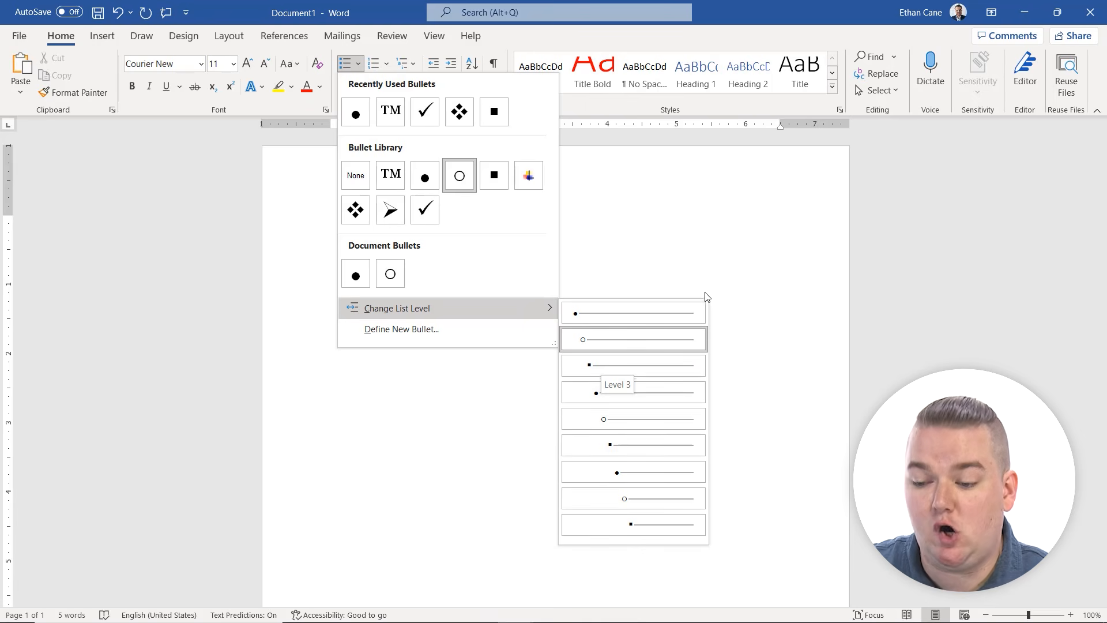
click(682, 256)
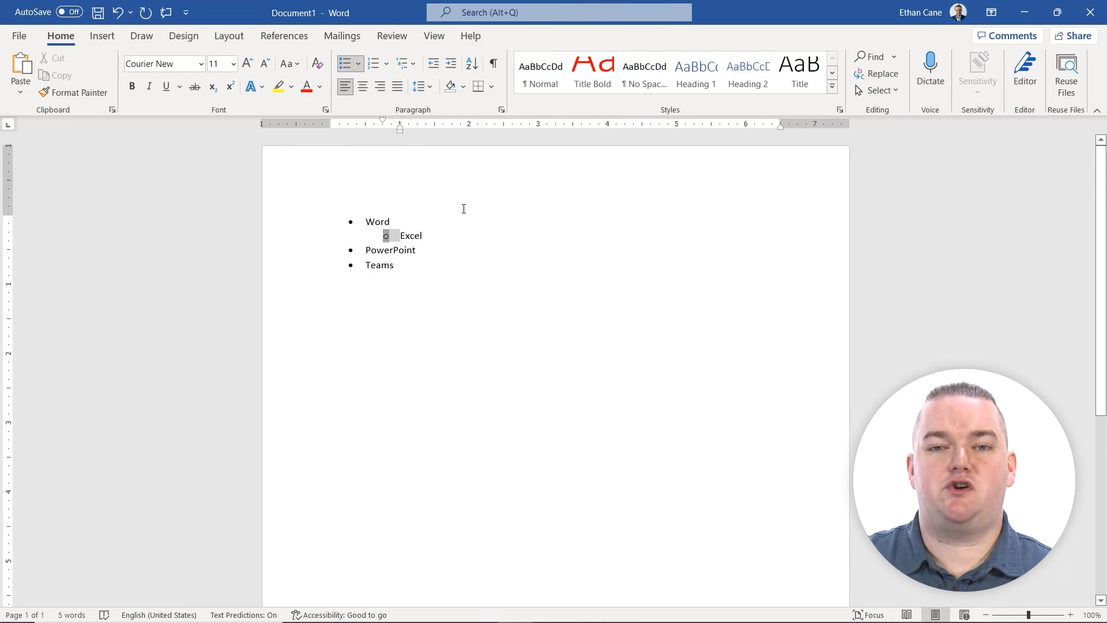
- Promote the Excel item to the first list level, and demote it six levels to the seventh
click(397, 238)
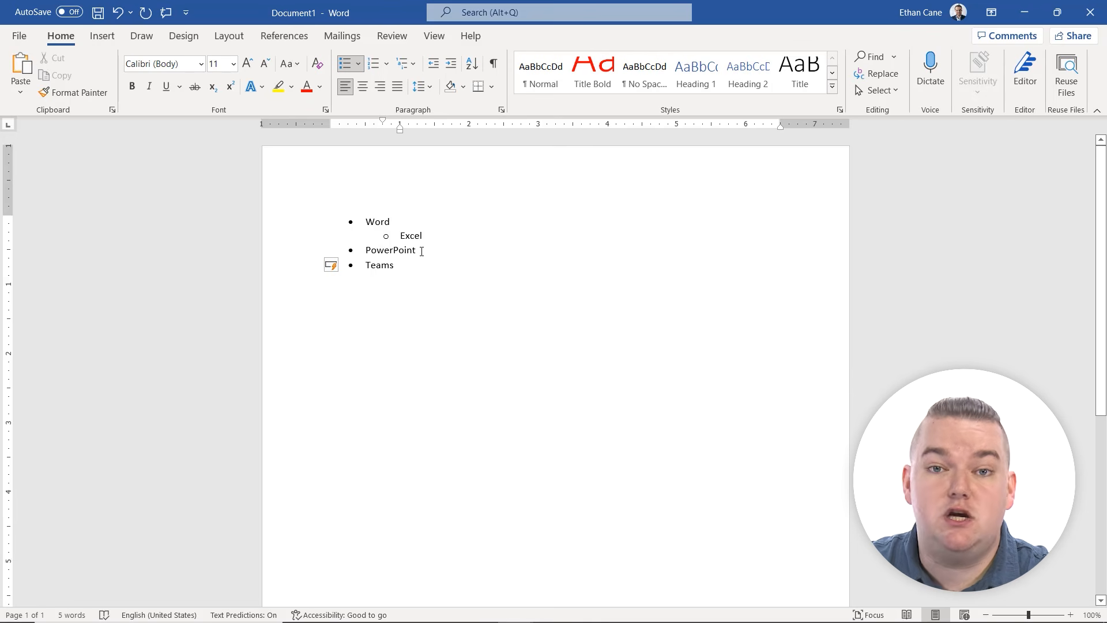
key(shift+Tab)
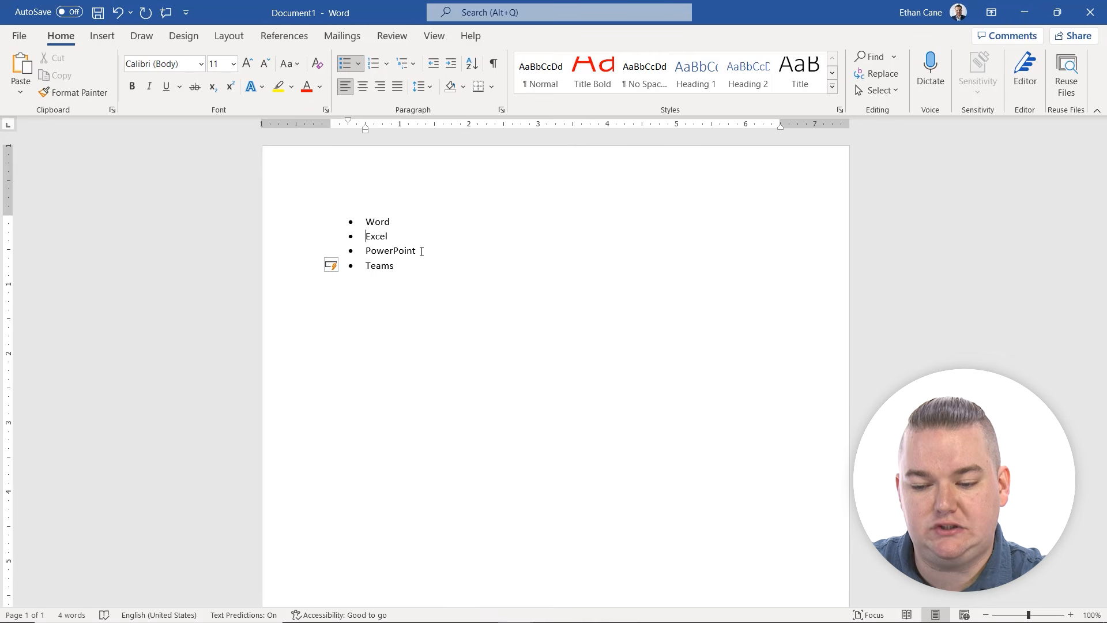
key(Tab)
key(Tab)
key(Tab)
key(Tab)
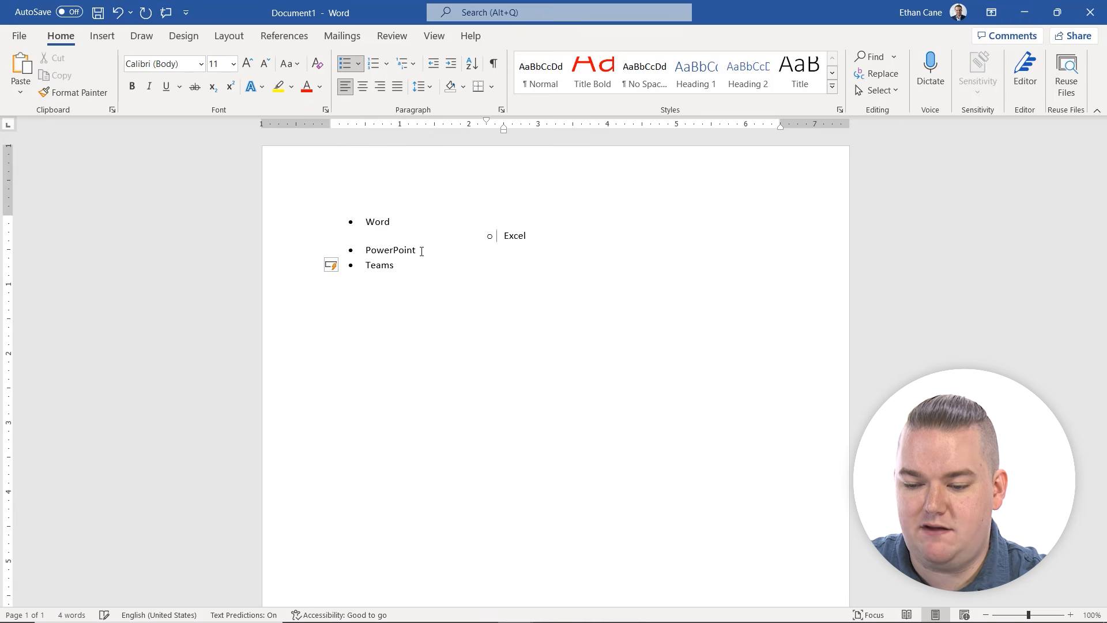
key(Tab)
key(Tab)
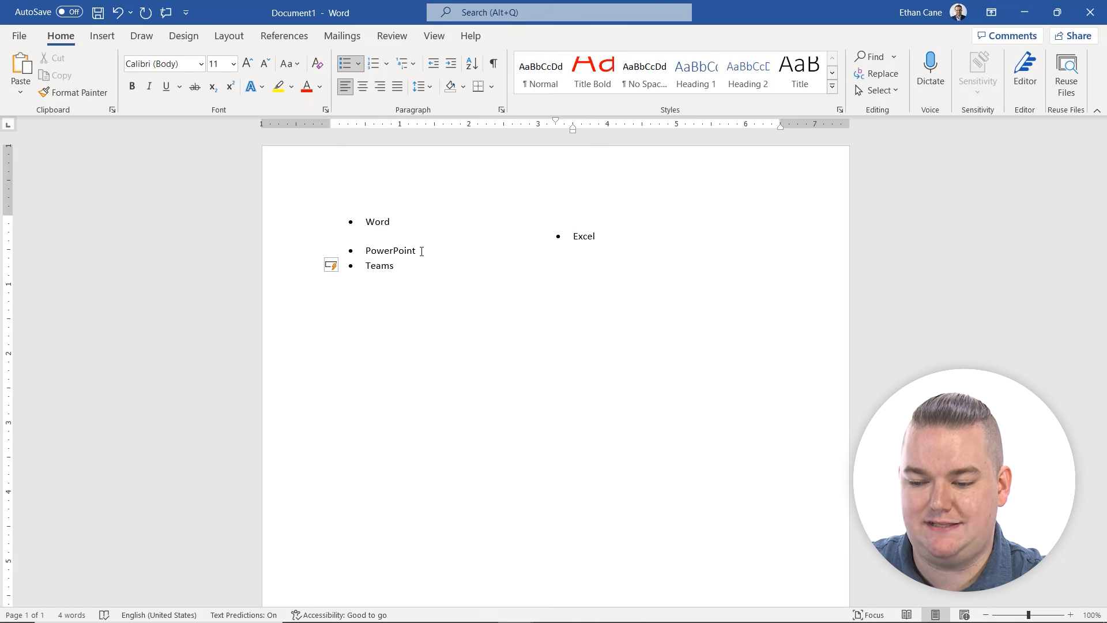
- Bring the Excel item back to the second list level beneath Word
key(shift+Tab)
key(shift+Tab)
key(shift+Tab)
key(shift+Tab)
key(shift+Tab)
key(shift+Tab)
key(Tab)
- Demote PowerPoint to the third list level and Teams to the fourth to form a staircase of levels
key(Down)
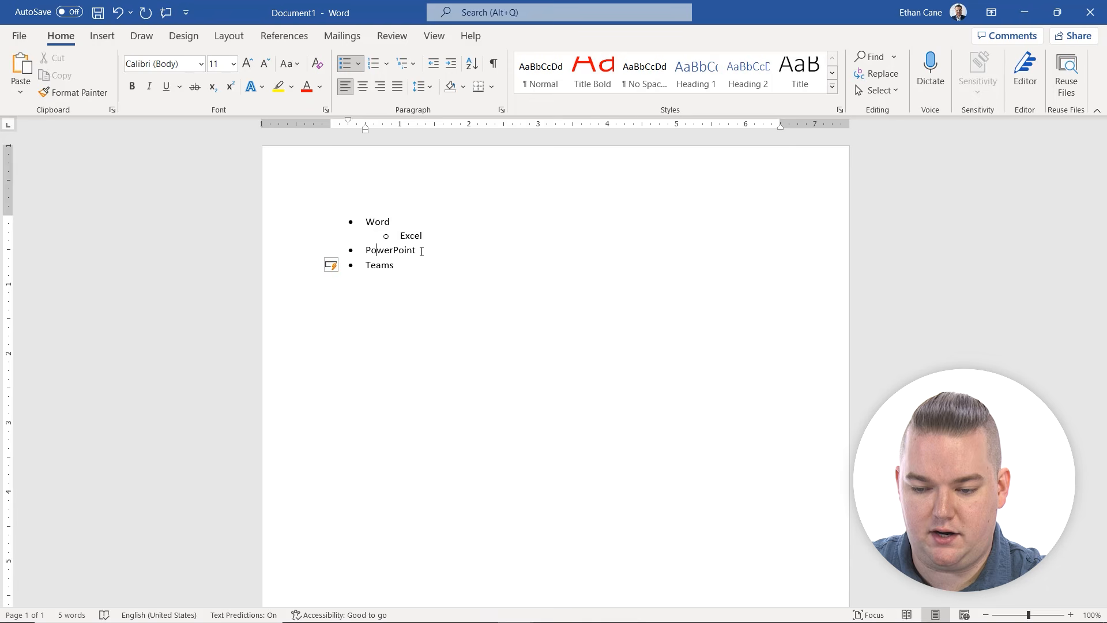
key(Tab)
key(Tab)
key(Down)
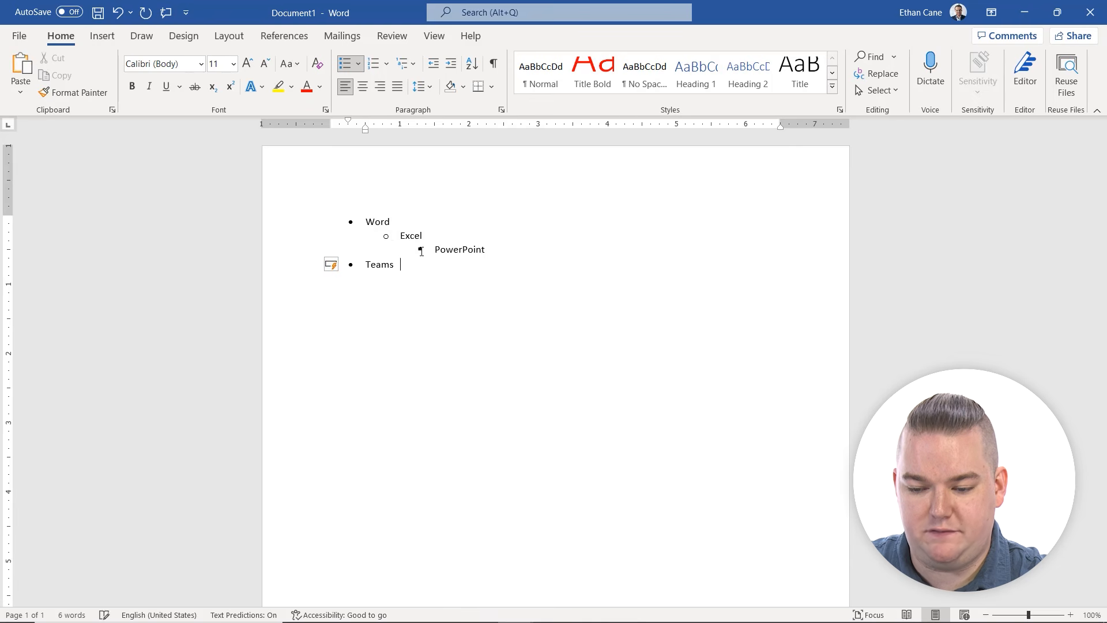
key(Home)
key(Tab)
key(Tab)
key(Tab)
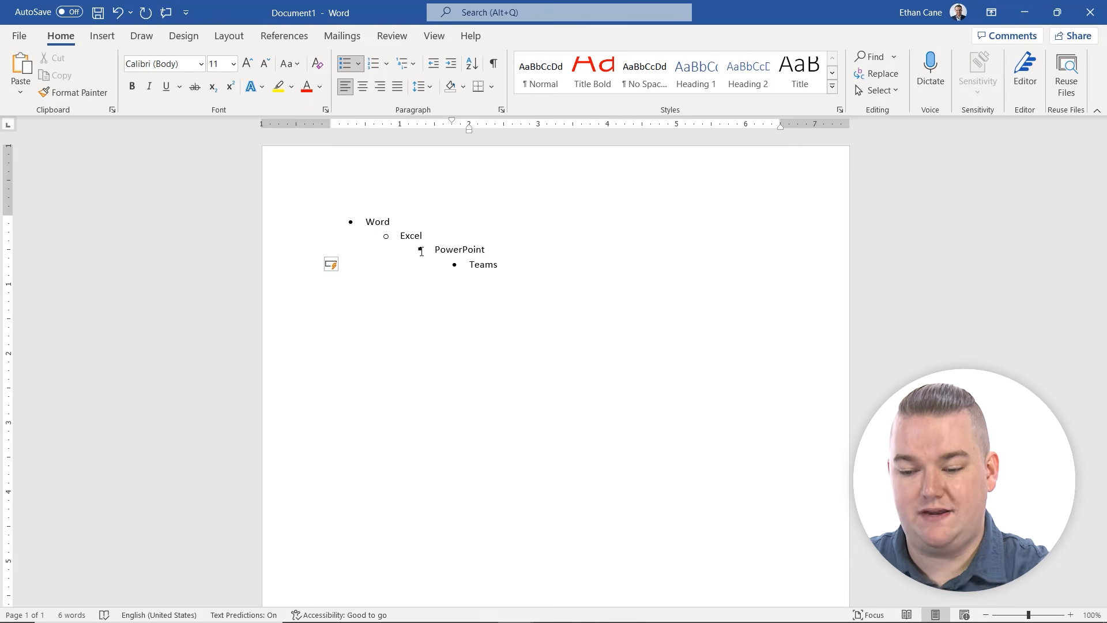
- Promote Teams, PowerPoint and Excel back to the first list level
key(shift+Tab)
key(shift+Tab)
key(shift+Tab)
key(Up)
key(shift+Tab)
key(shift+Tab)
key(Up)
key(shift+Tab)
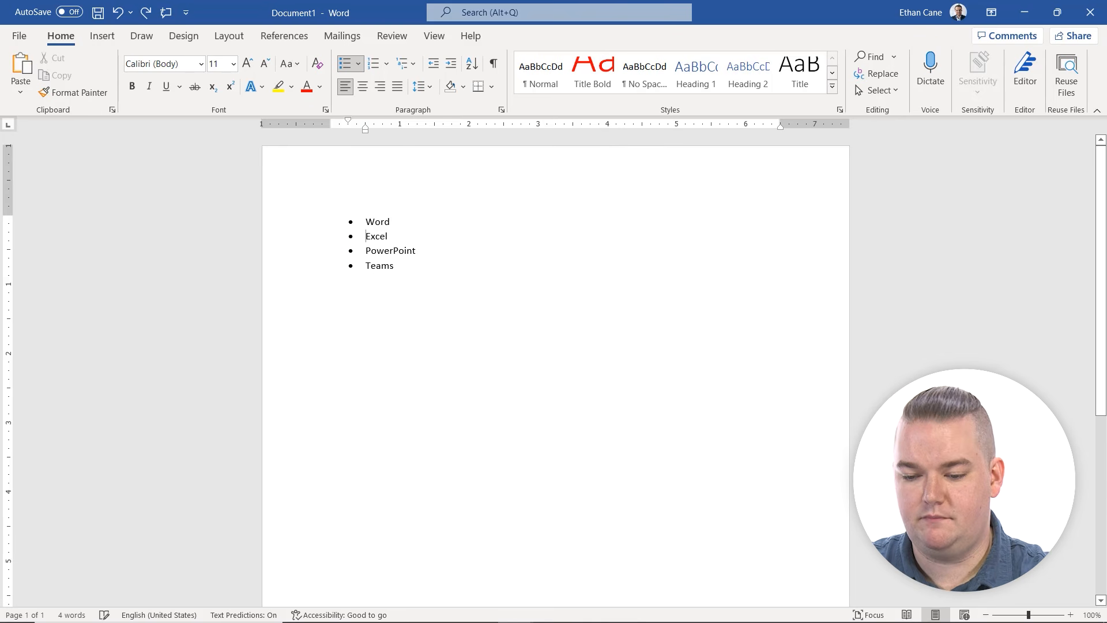
click(358, 68)
click(358, 68)
click(425, 265)
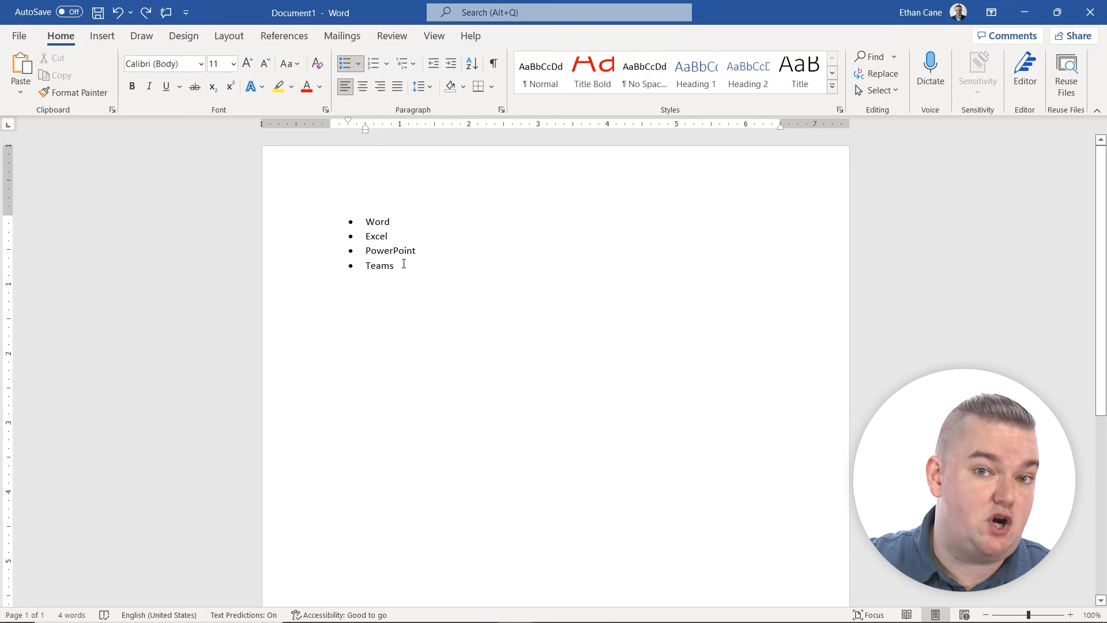
- Delete the whole bulleted list together with its leftover bullet, leaving an empty unformatted line
drag(400, 270, 309, 196)
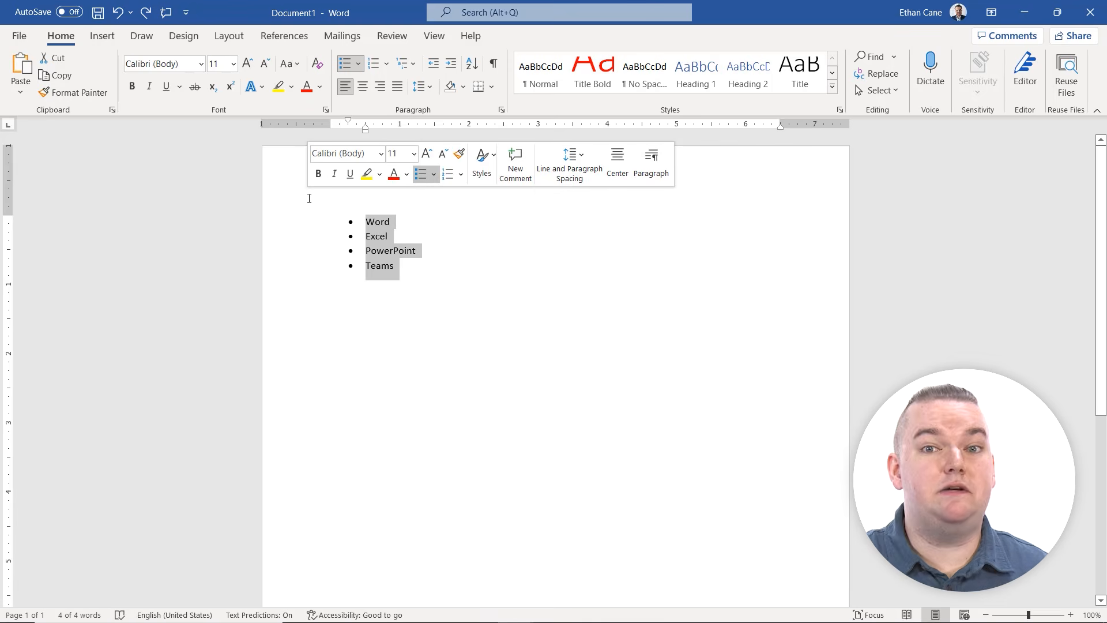
key(BackSpace)
text(Word)
key(Return)
text(E)
key(BackSpace)
key(BackSpace)
key(BackSpace)
key(BackSpace)
key(BackSpace)
key(BackSpace)
key(BackSpace)
- Enter Word, Excel, PowerPoint and Team as four separate plain paragraphs
text(W)
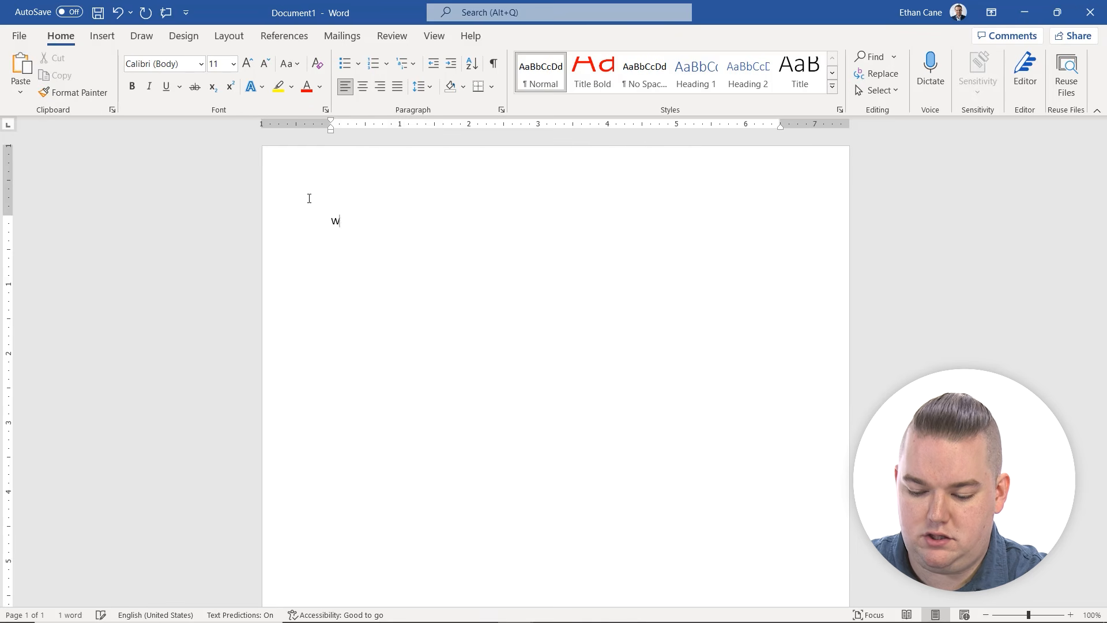
text(ord Excel)
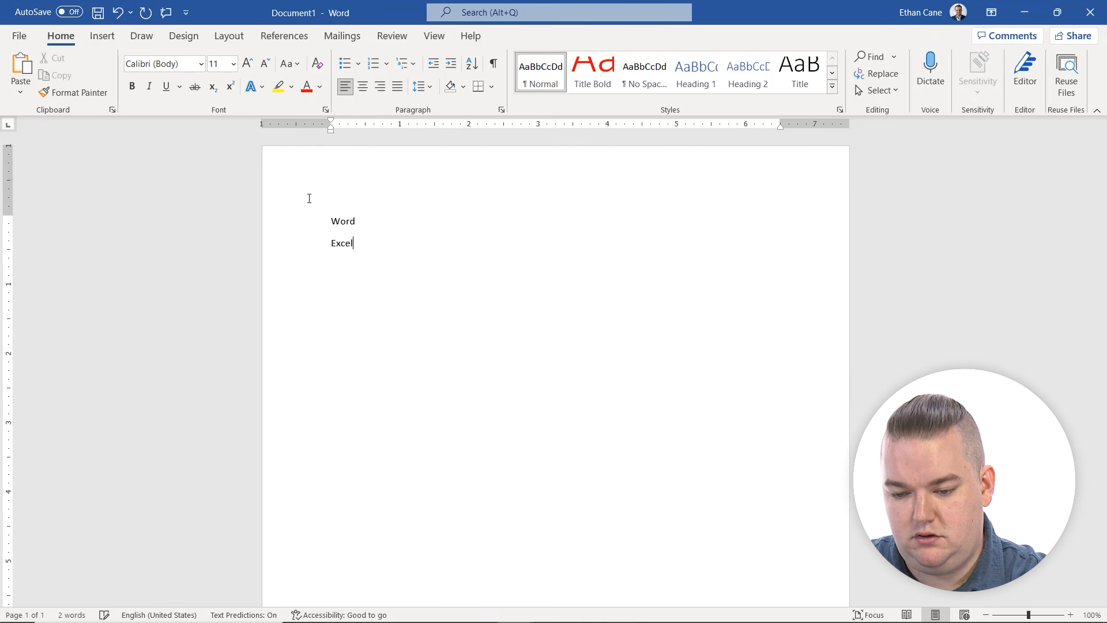
key(Return)
text(PowerPoint)
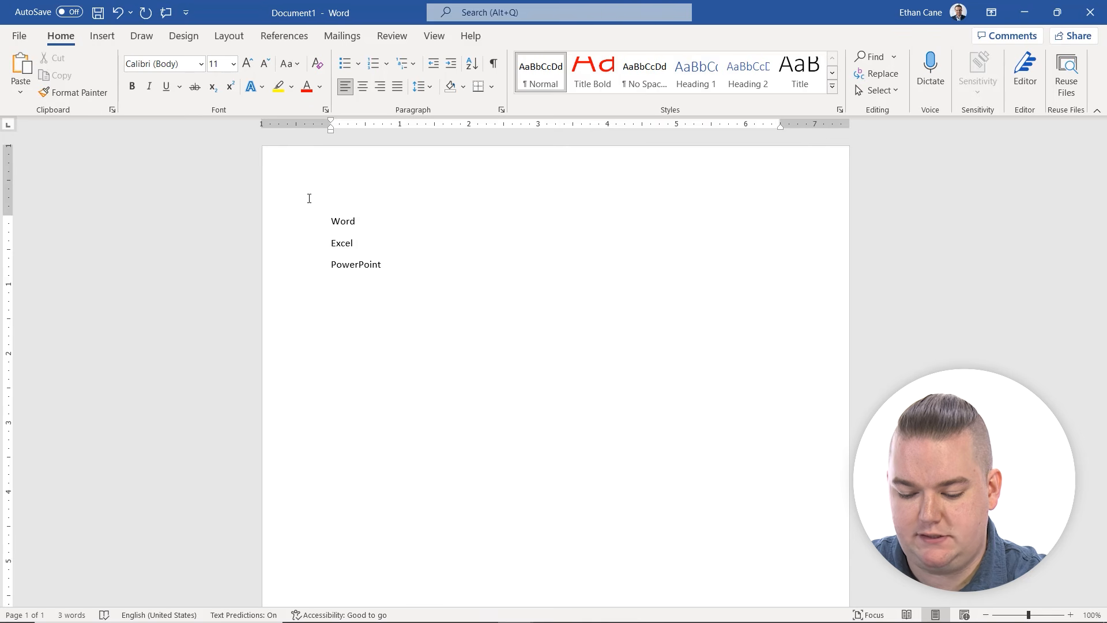
key(Return)
text(Team)
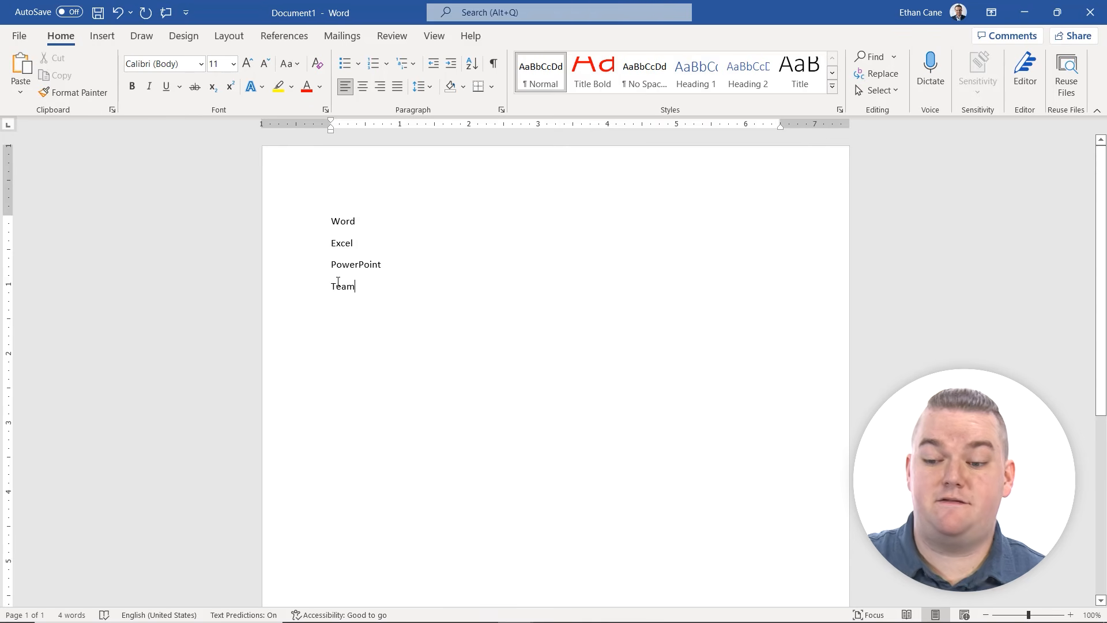
- Apply round bullets to all four app names and return the lines to plain unbulleted text
drag(378, 289, 317, 223)
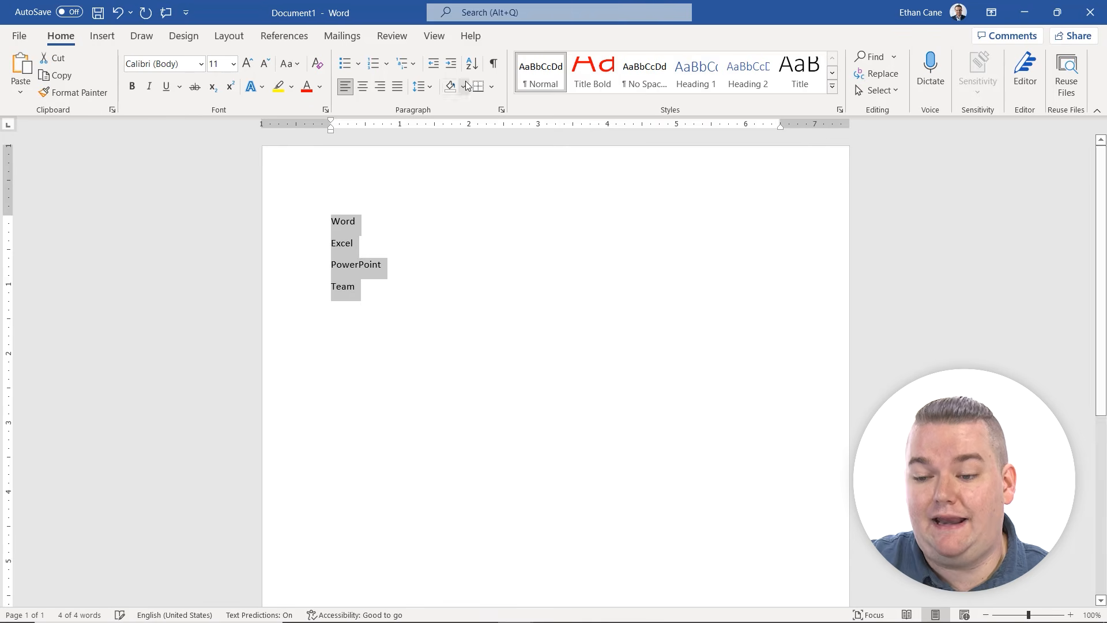
click(347, 68)
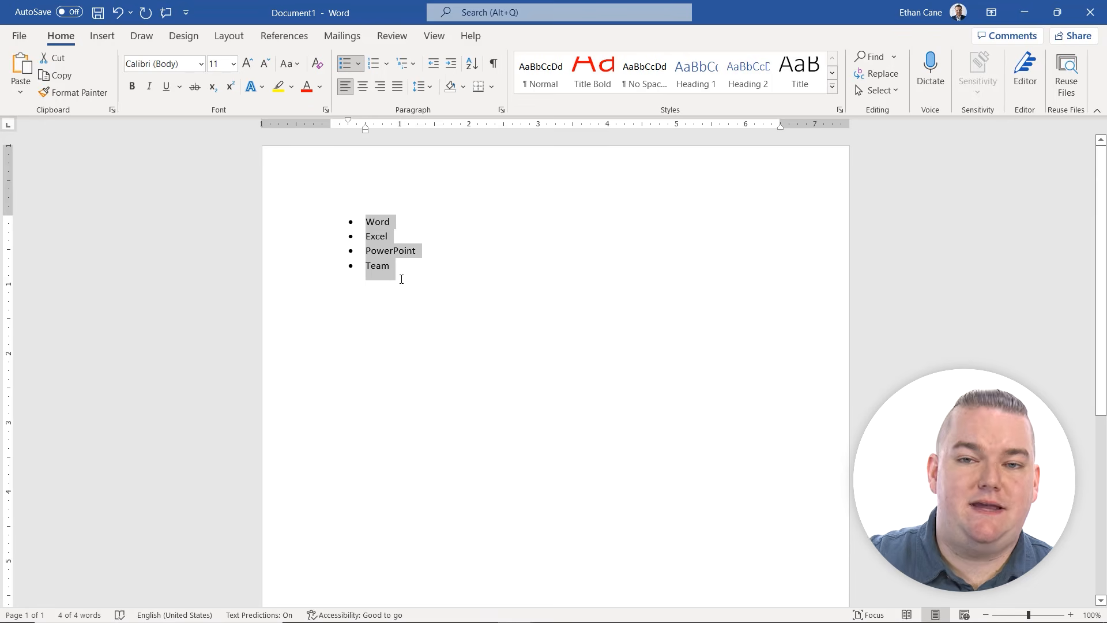
key(ctrl+shift+n)
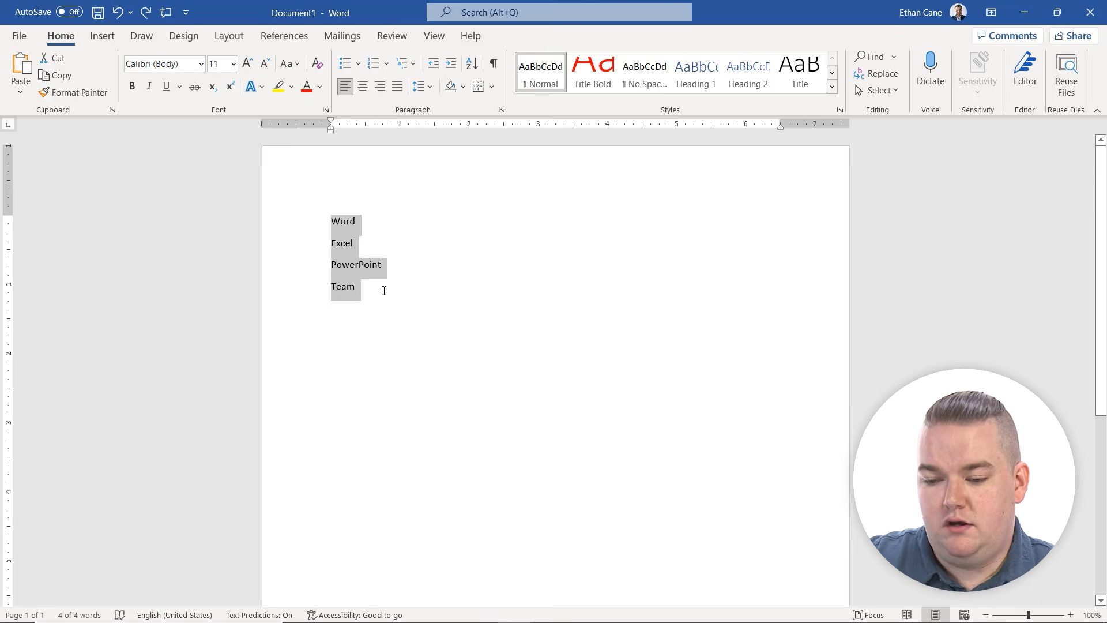
click(384, 290)
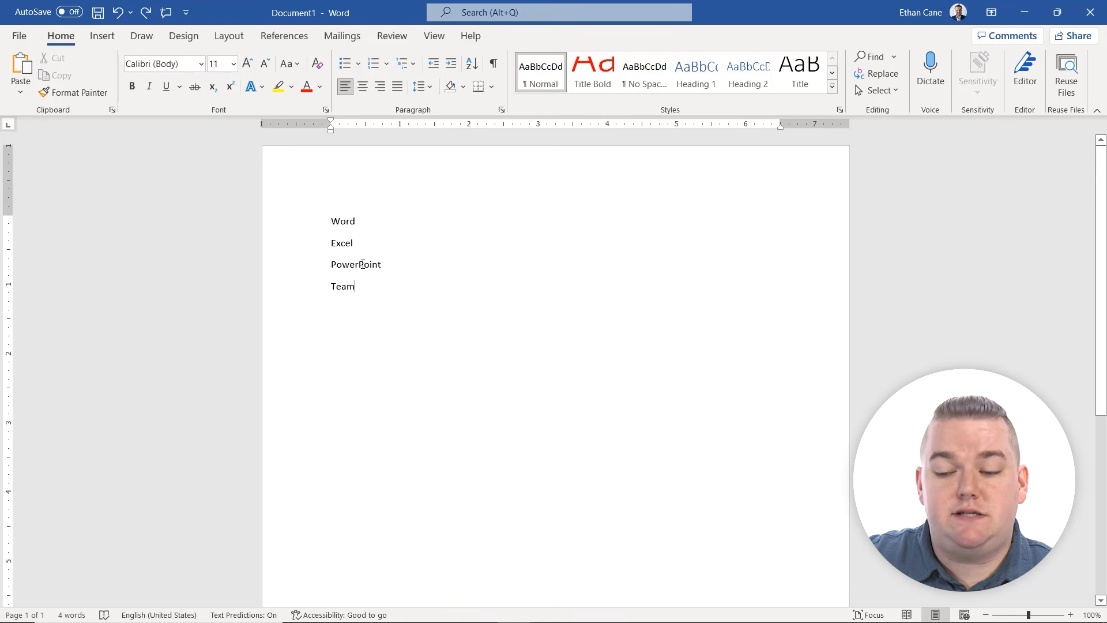